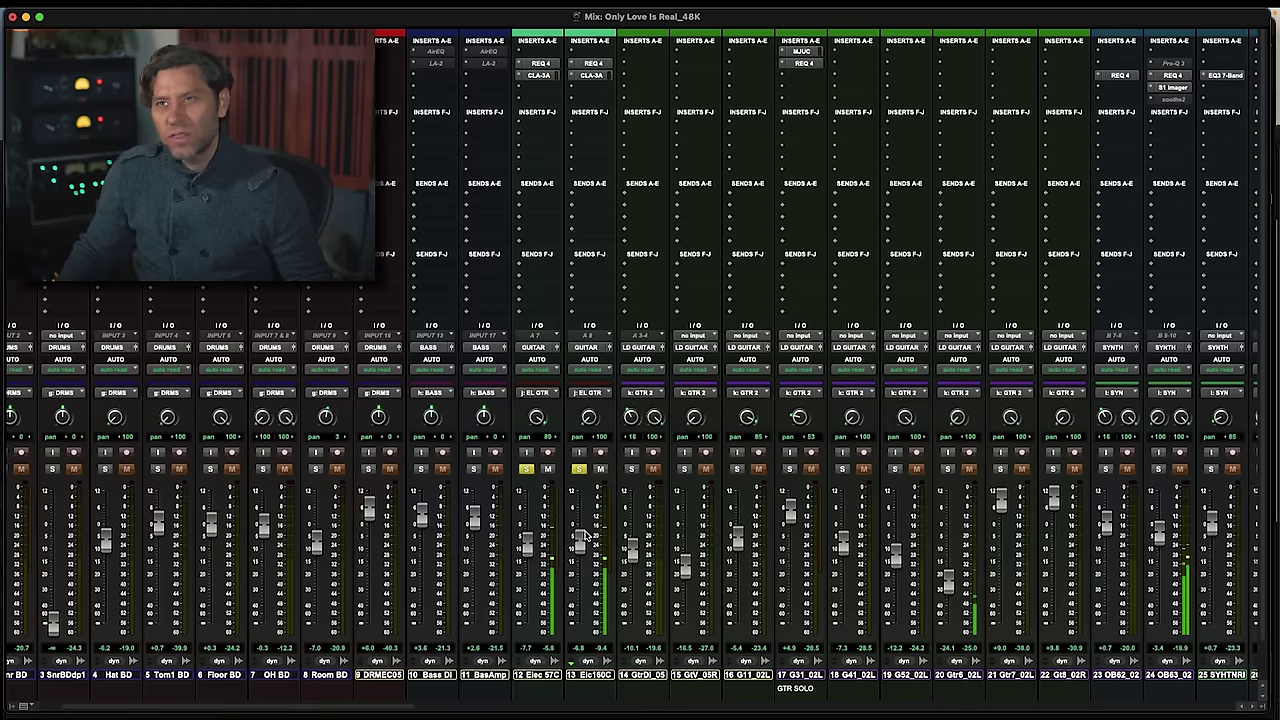
Set a gentle low-mid cut of about 0.9 dB in the REQ 4 equalizer on the Elec 160 C track
click(546, 64)
click(592, 64)
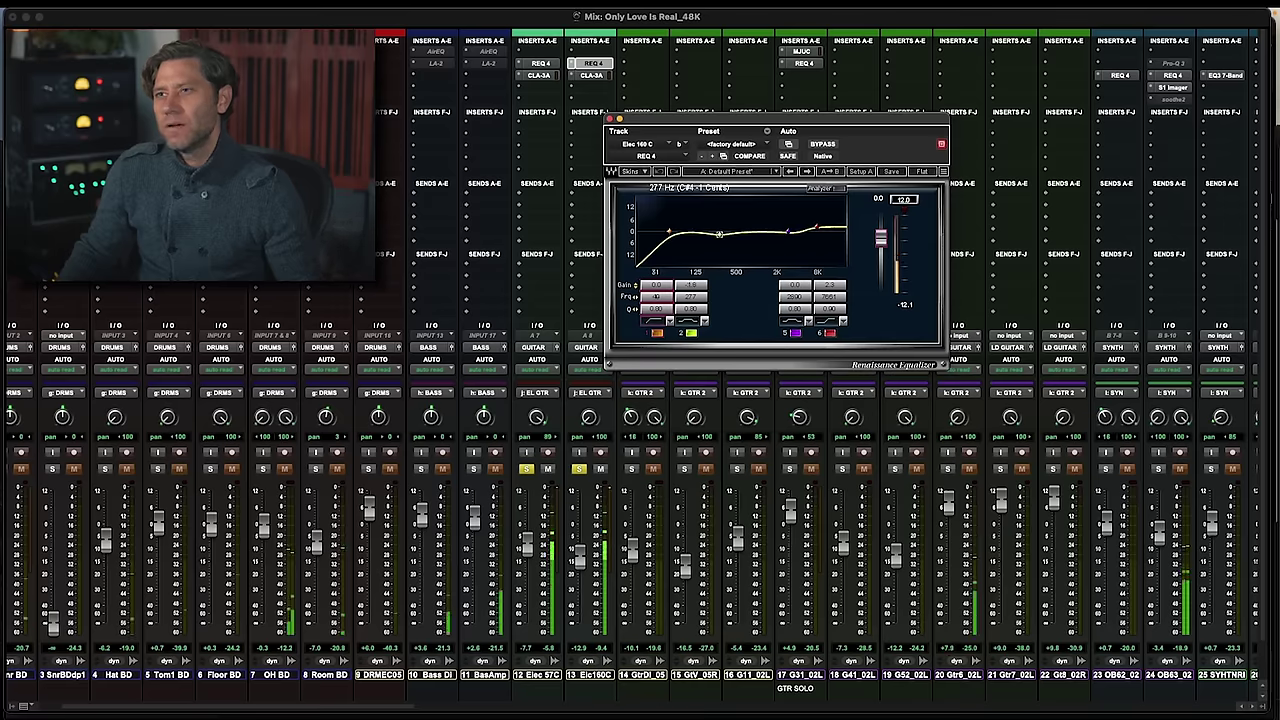
drag(718, 233, 717, 237)
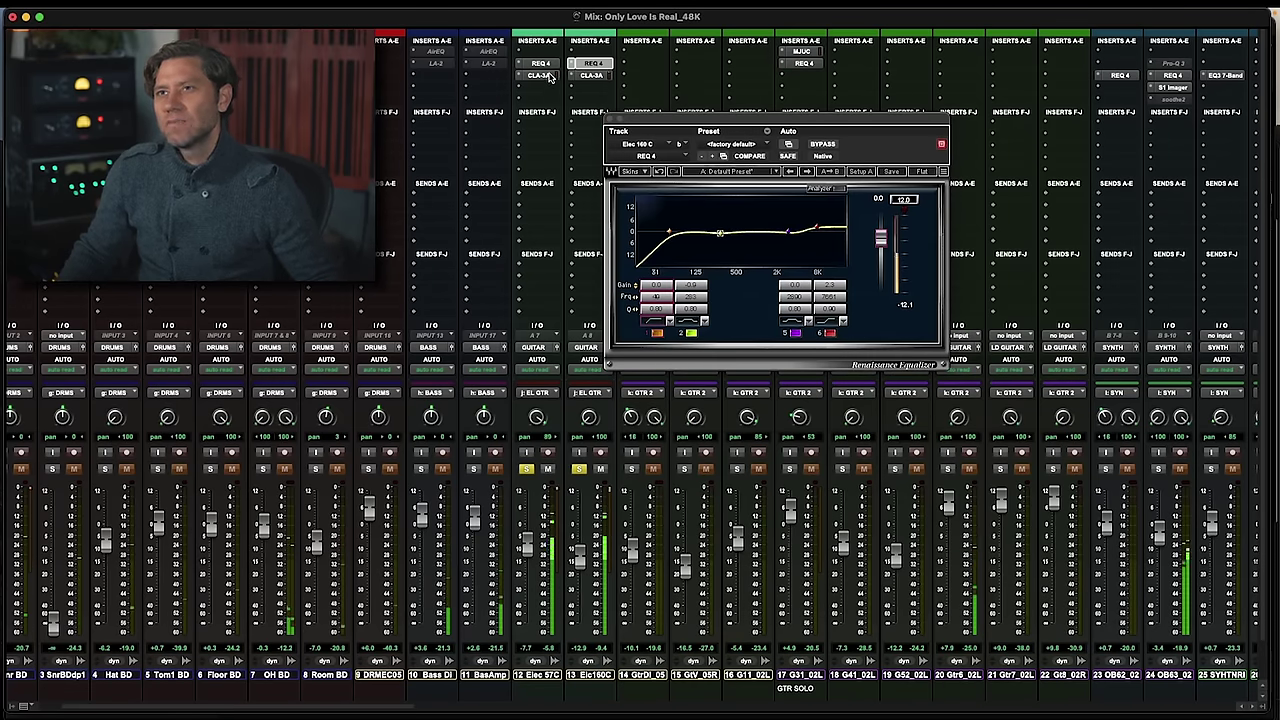
Make the CLA-3A compressors inactive on the Elec 57 C and Elec 160 C tracks and close the plug-in window
click(550, 76)
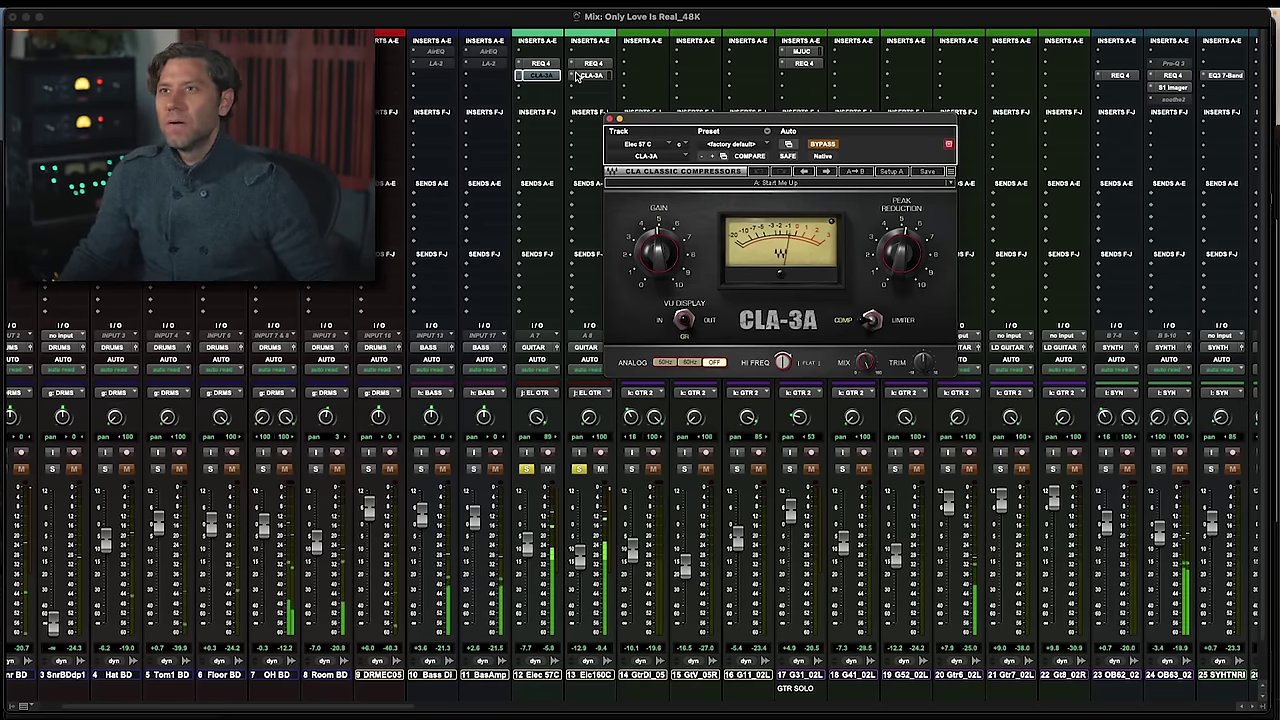
ctrl+super+click(540, 75)
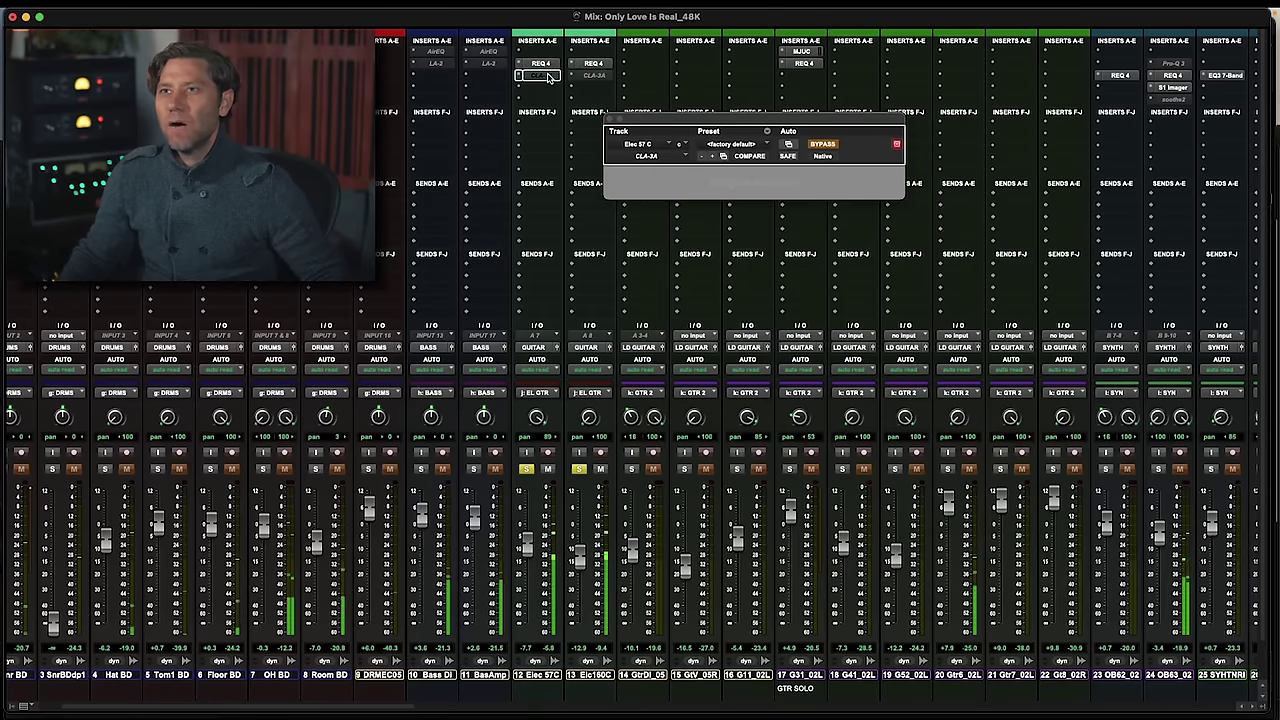
click(611, 118)
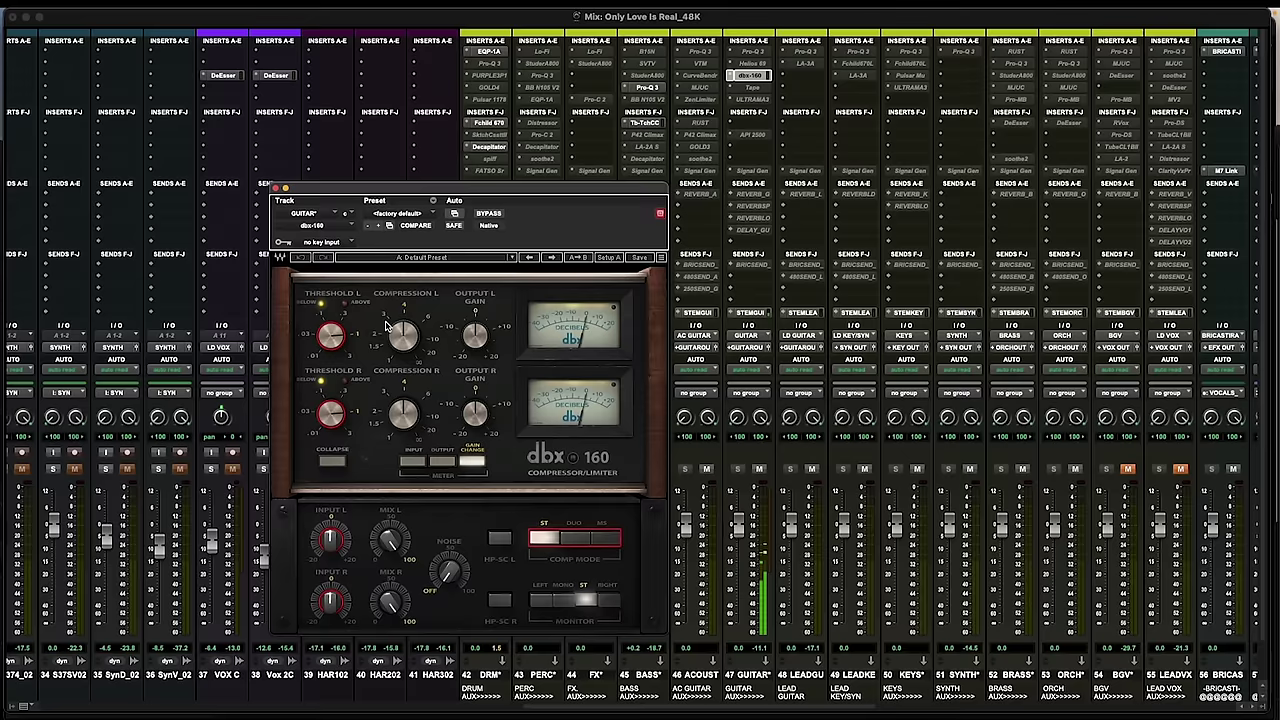
Set the dbx-160 threshold on the GUITAR aux to about 0.190 and raise the aux fader to about +2.6 dB
click(401, 336)
click(331, 336)
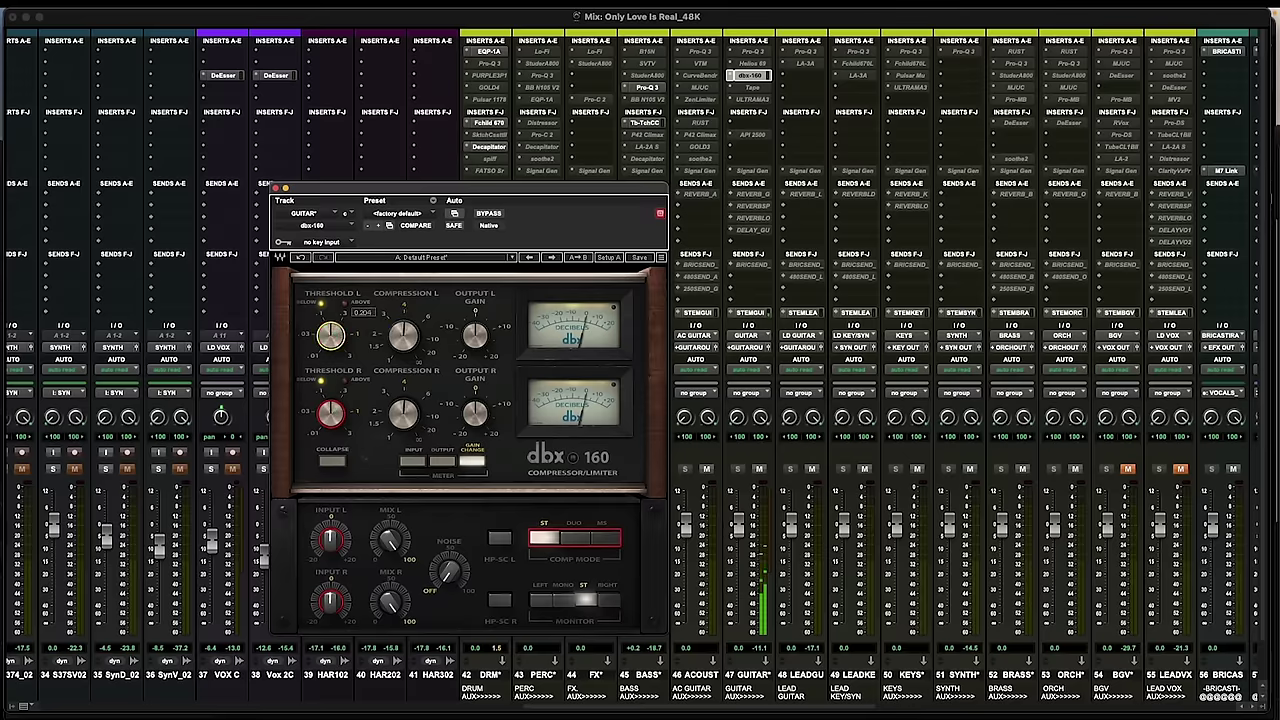
drag(331, 336, 331, 335)
click(477, 342)
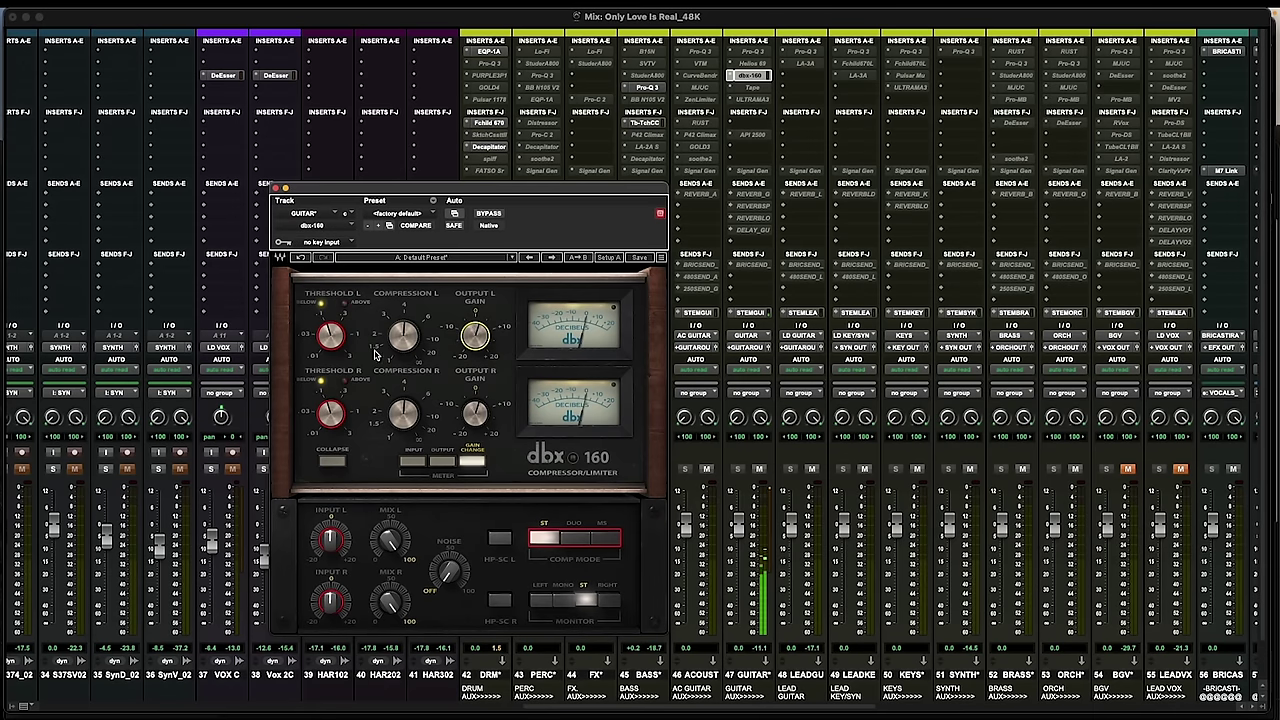
drag(331, 337, 331, 321)
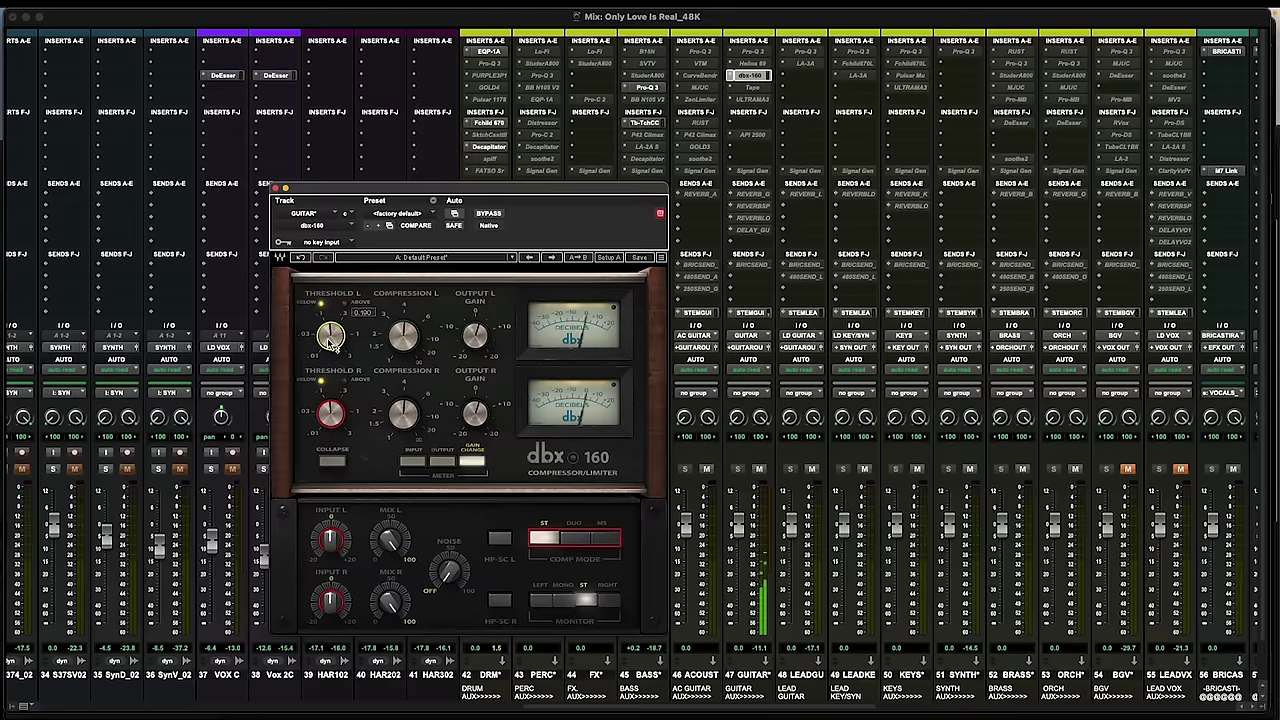
click(740, 520)
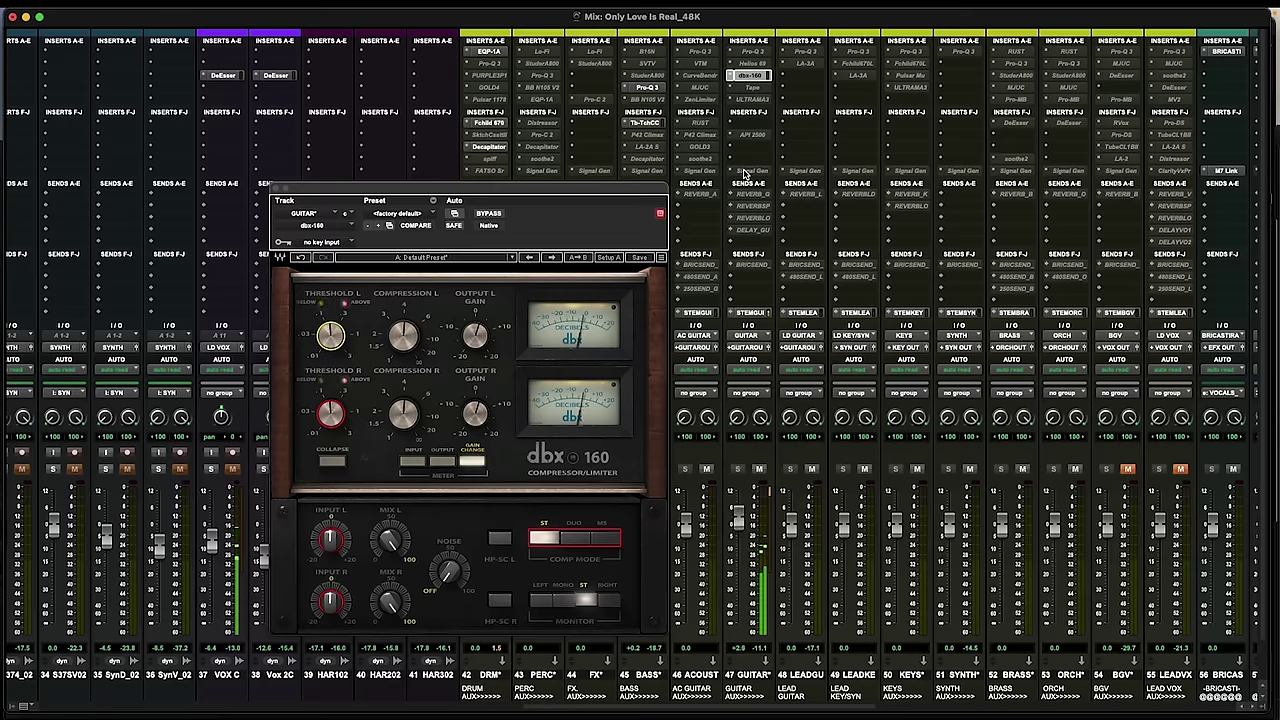
click(277, 189)
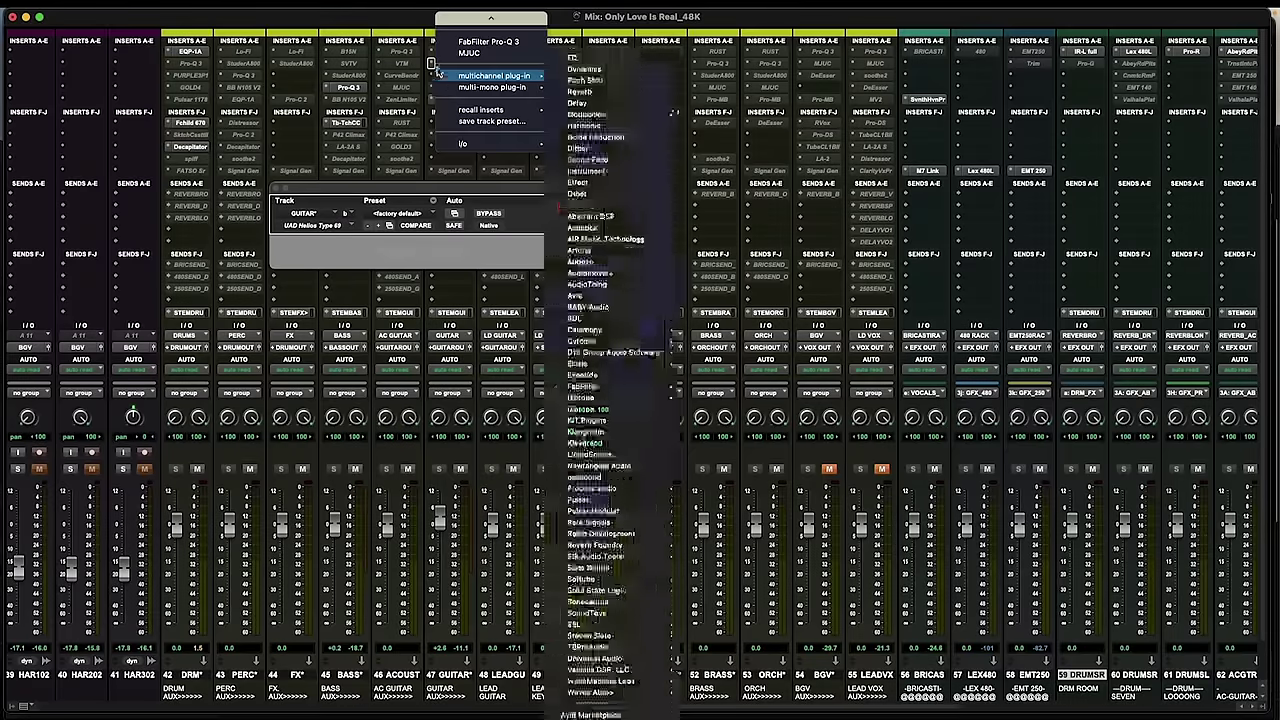
Insert the stereo Kramer HLS plug-in on the GUITAR aux and move its window clear of the inserts
click(460, 44)
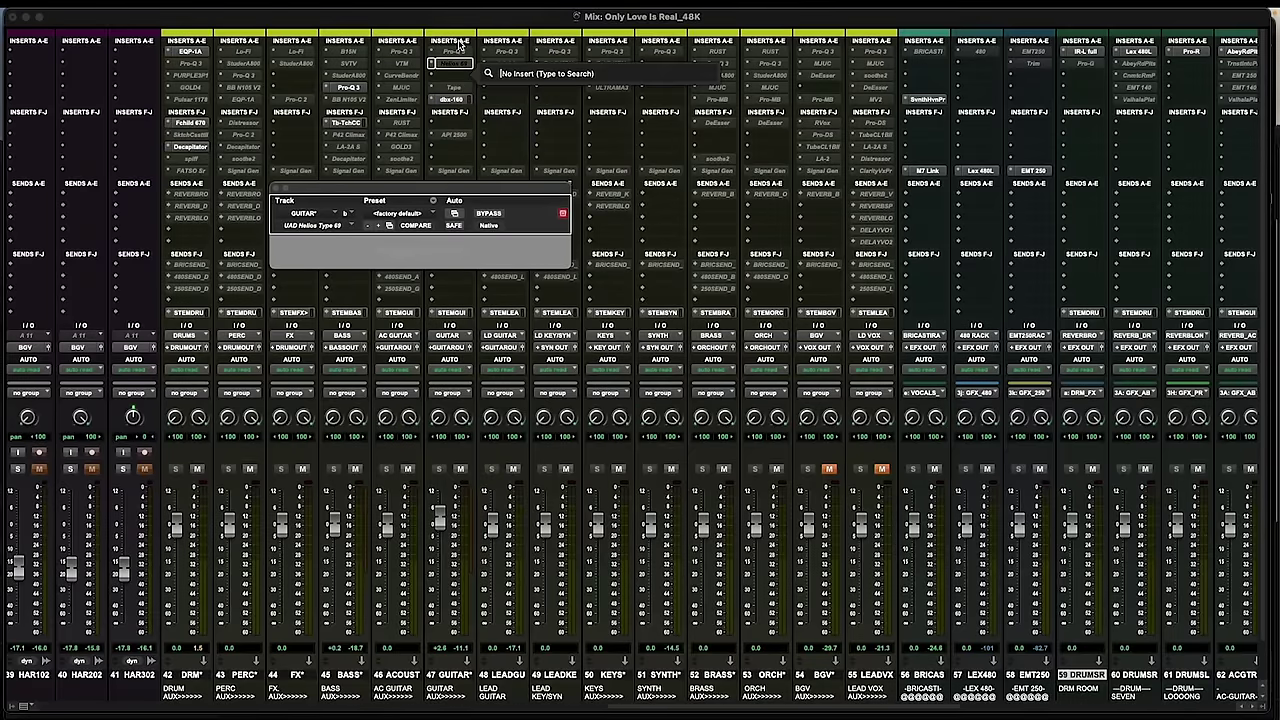
text(kramm)
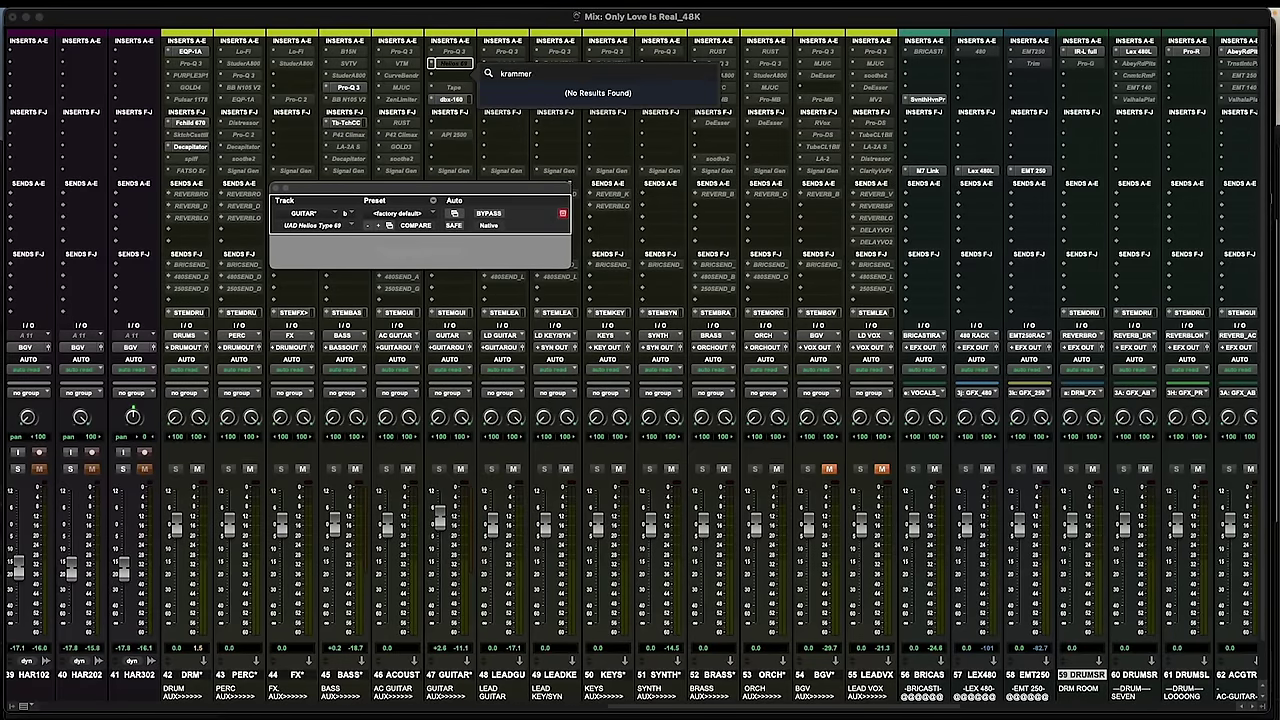
key(BackSpace)
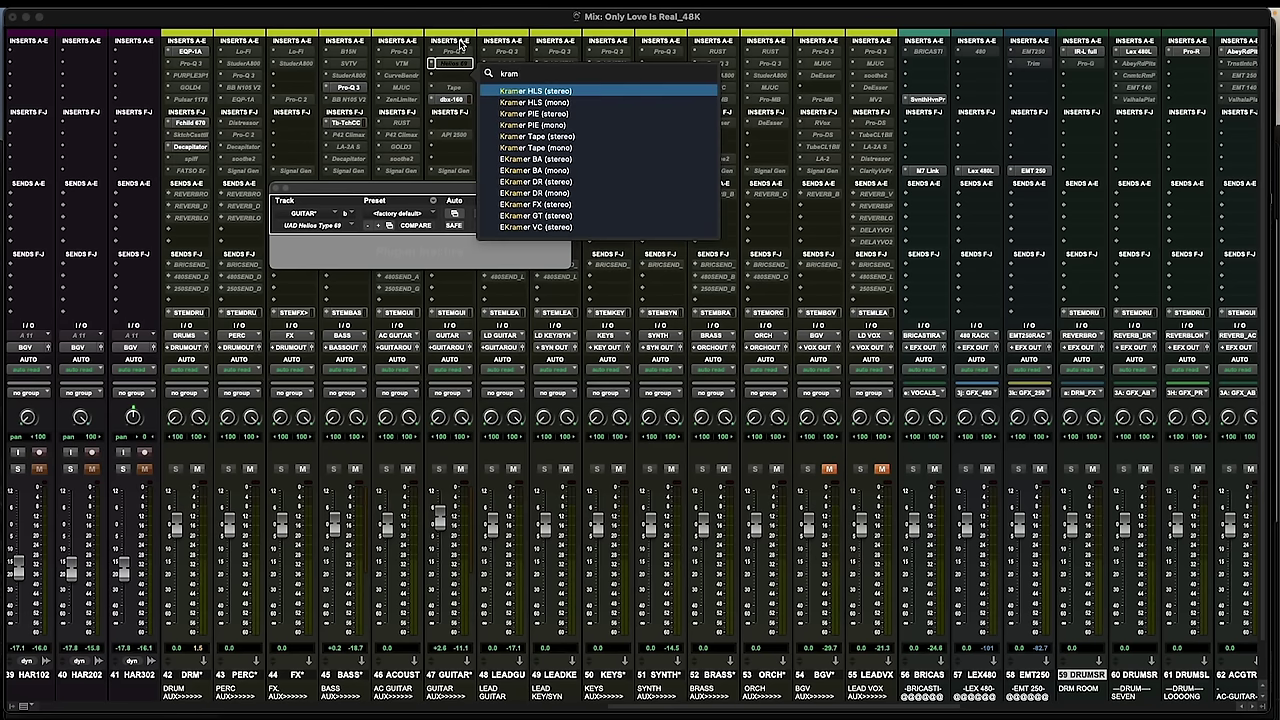
key(Return)
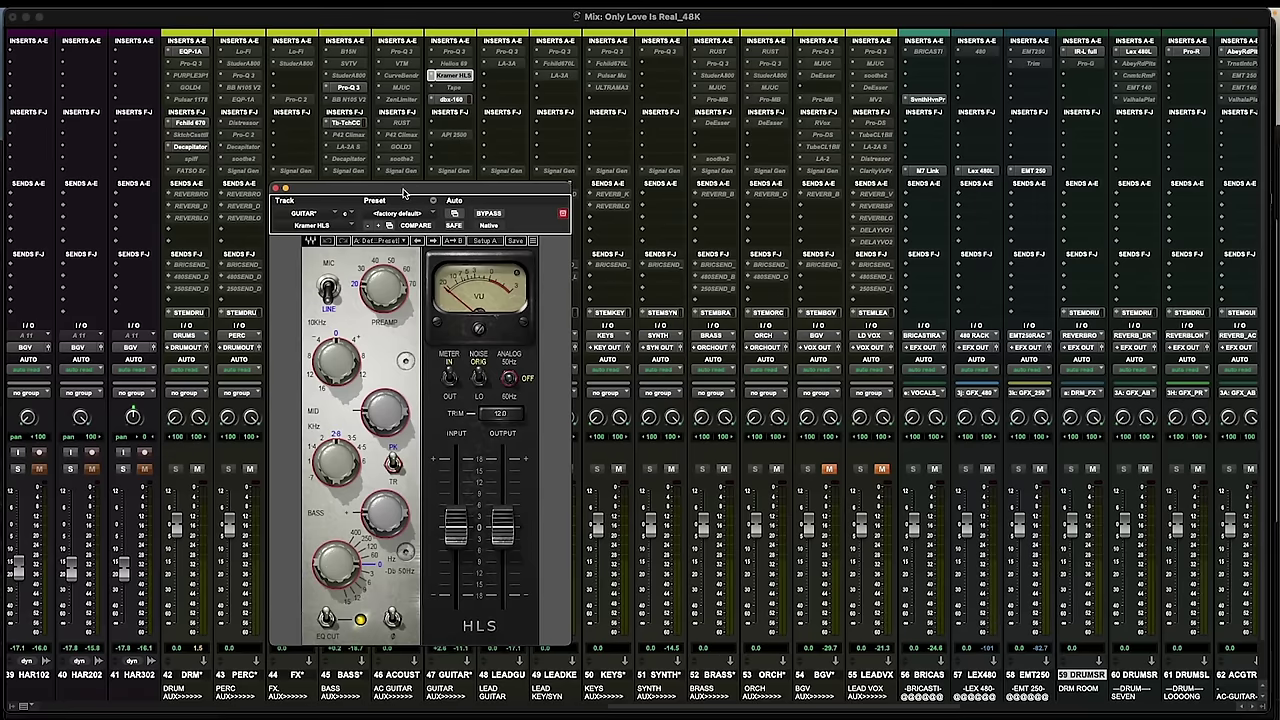
drag(403, 191, 626, 124)
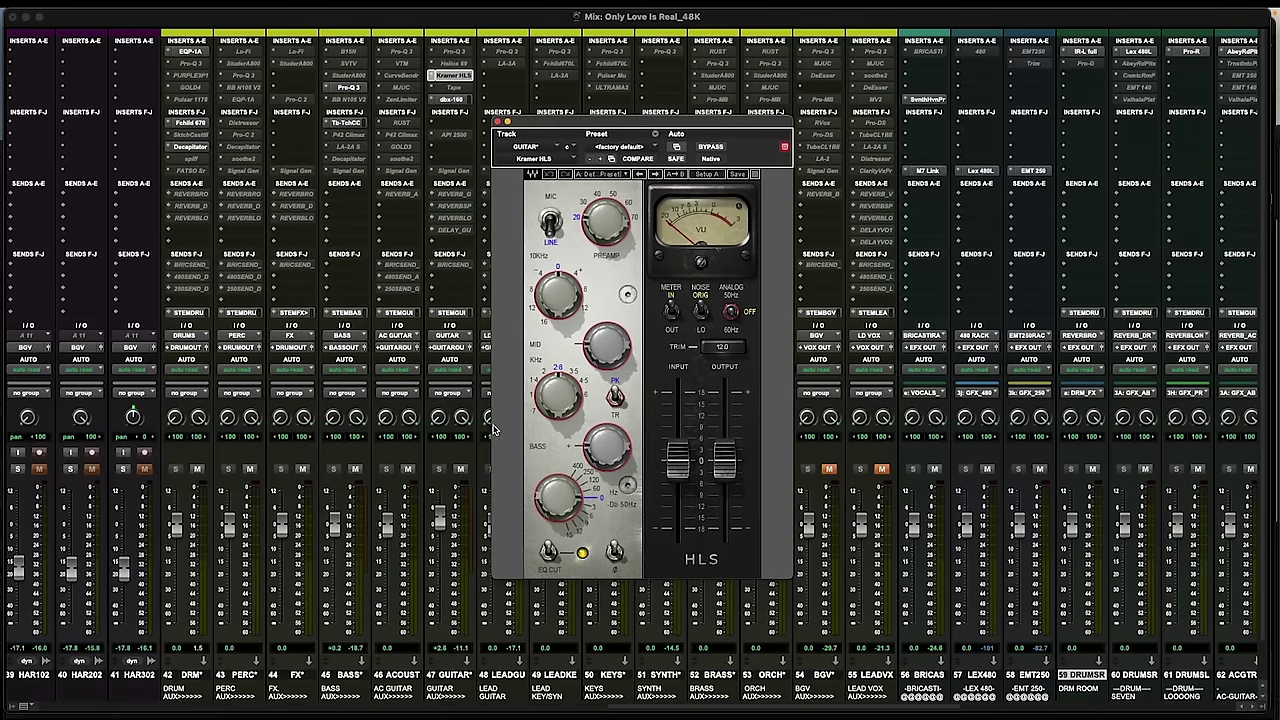
Dial in the Kramer HLS with bass at 60 Hz, the 10 kHz band at 4 and the mid frequency at 4.5 kHz
drag(580, 490, 580, 528)
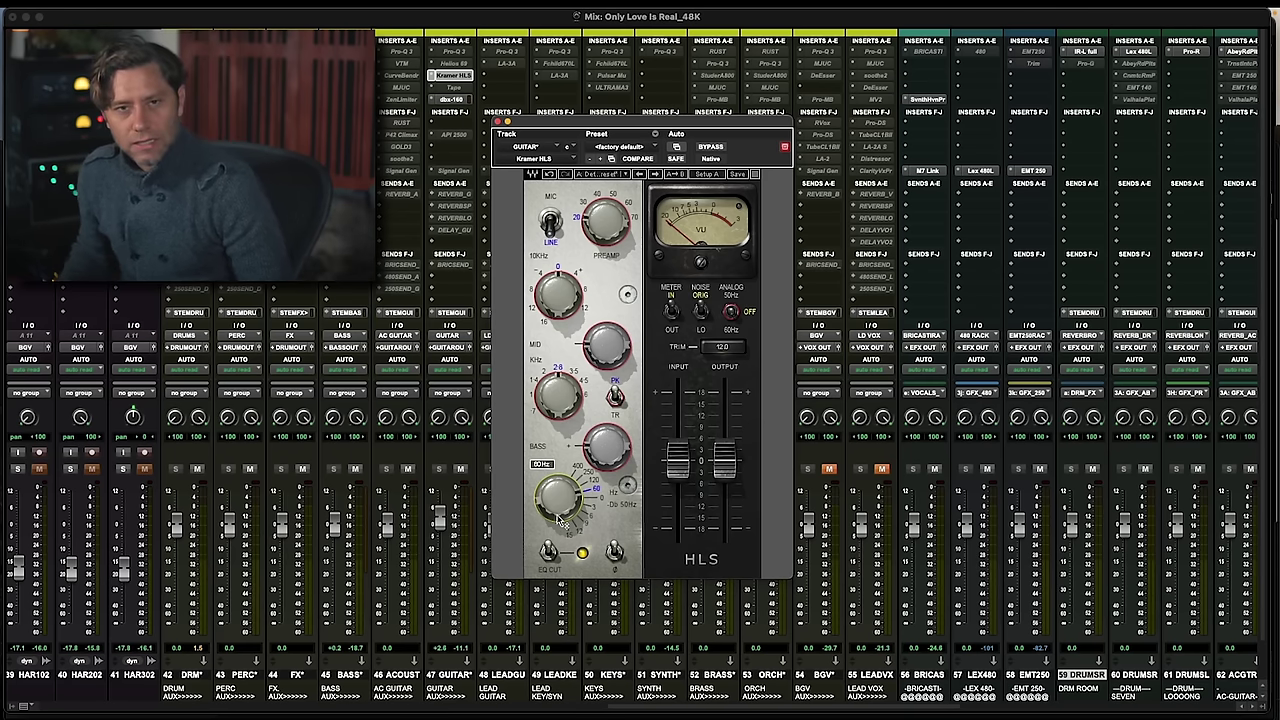
mouse_move(593, 452)
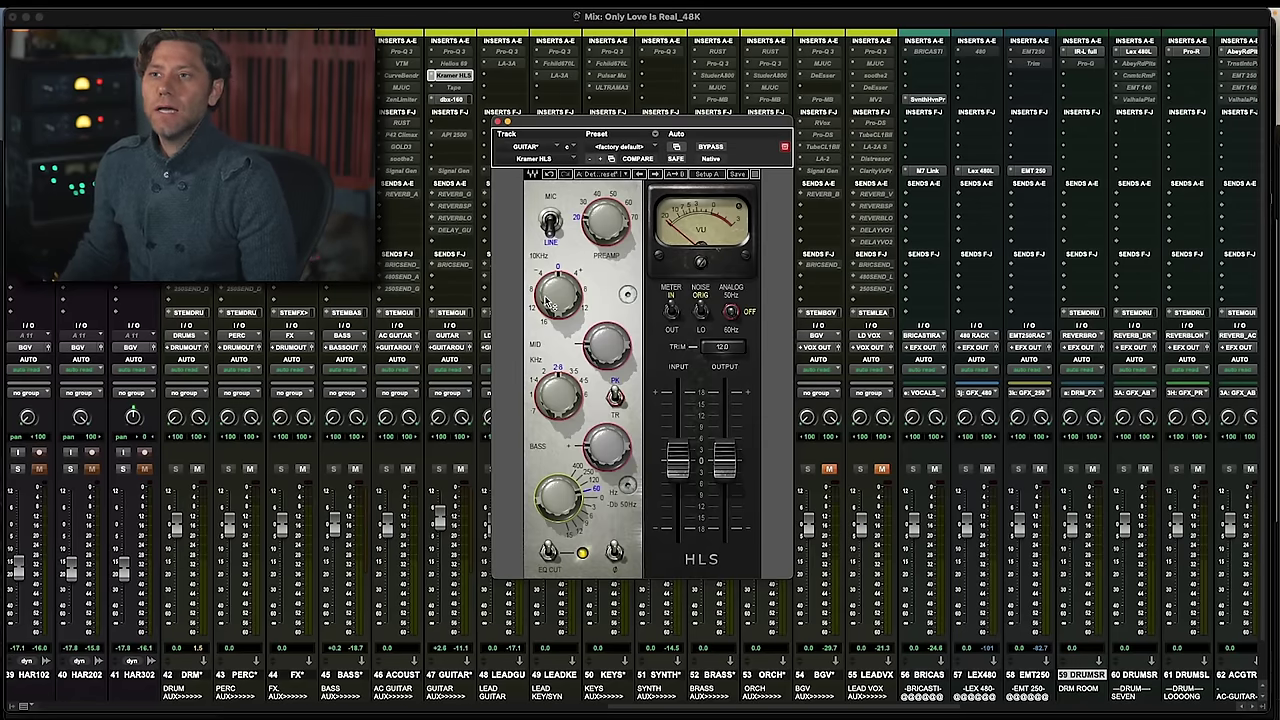
mouse_move(548, 305)
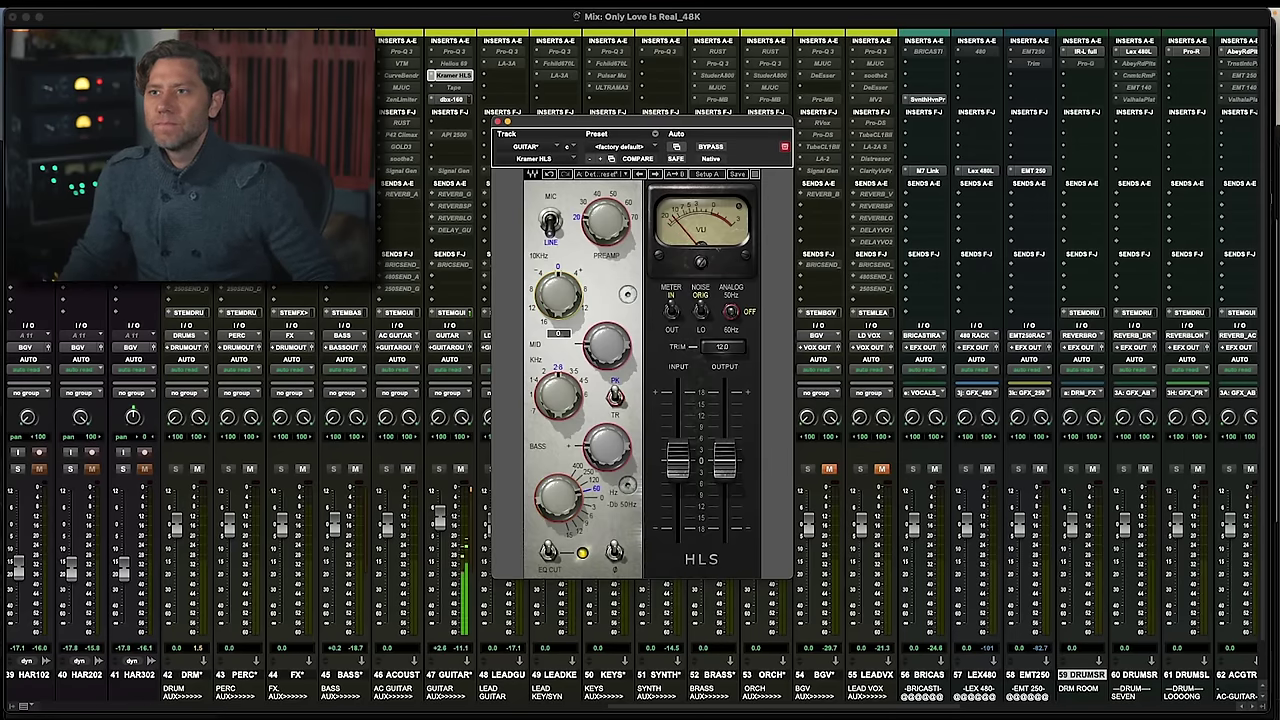
mouse_move(597, 365)
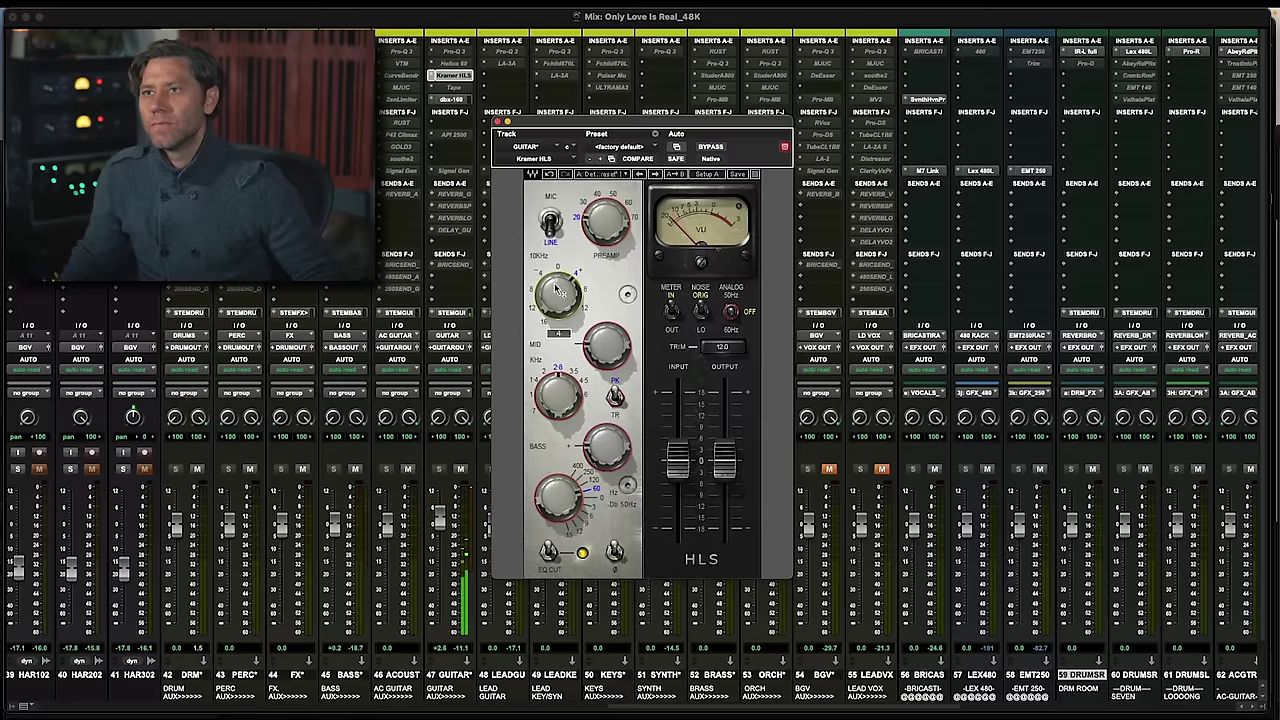
mouse_move(559, 289)
mouse_down()
mouse_move(559, 235)
mouse_move(559, 289)
mouse_up()
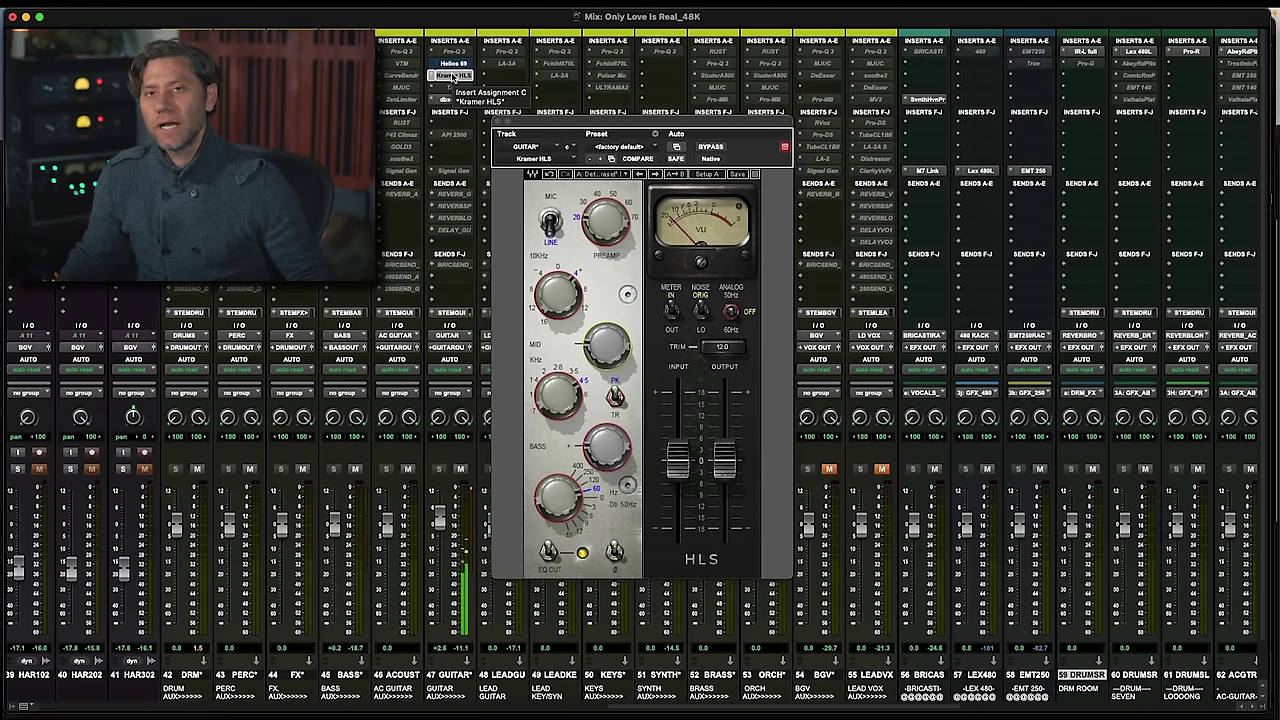
Compare the Helios 69 with the Kramer HLS on the GUITAR aux, raising the Helios output, and leave only the HLS engaged
super+click(452, 76)
click(451, 64)
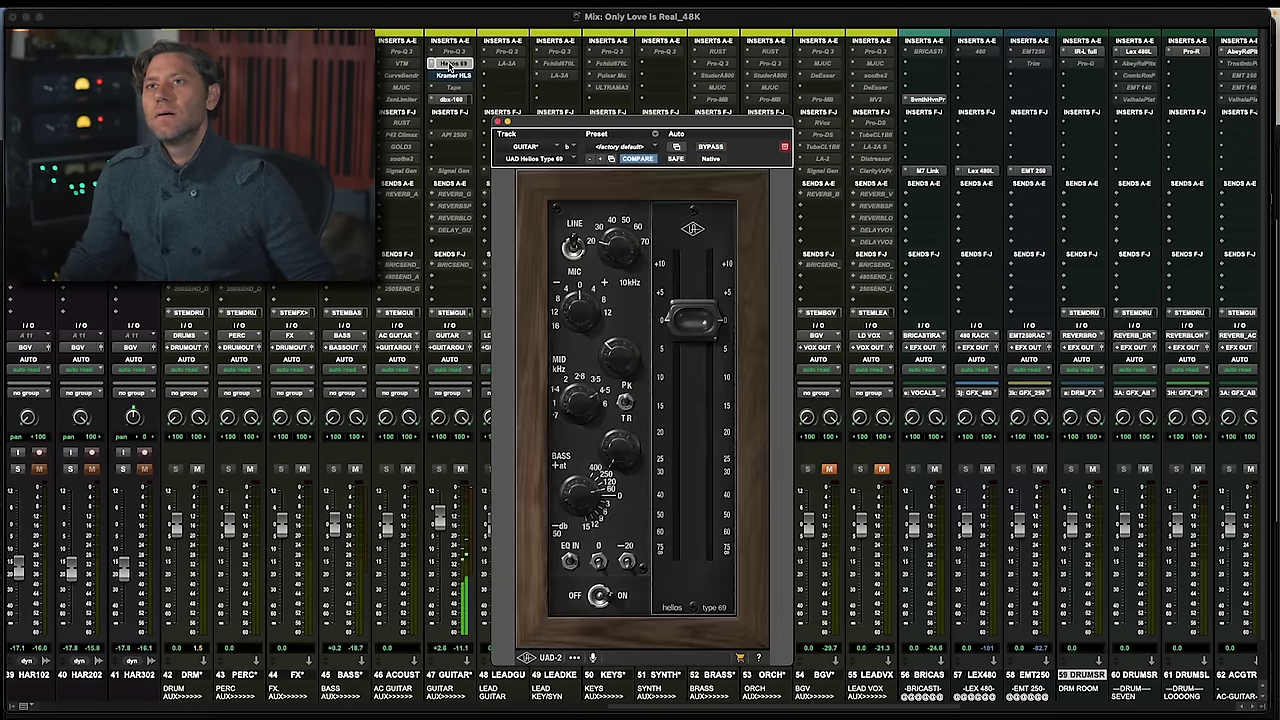
drag(700, 333, 697, 316)
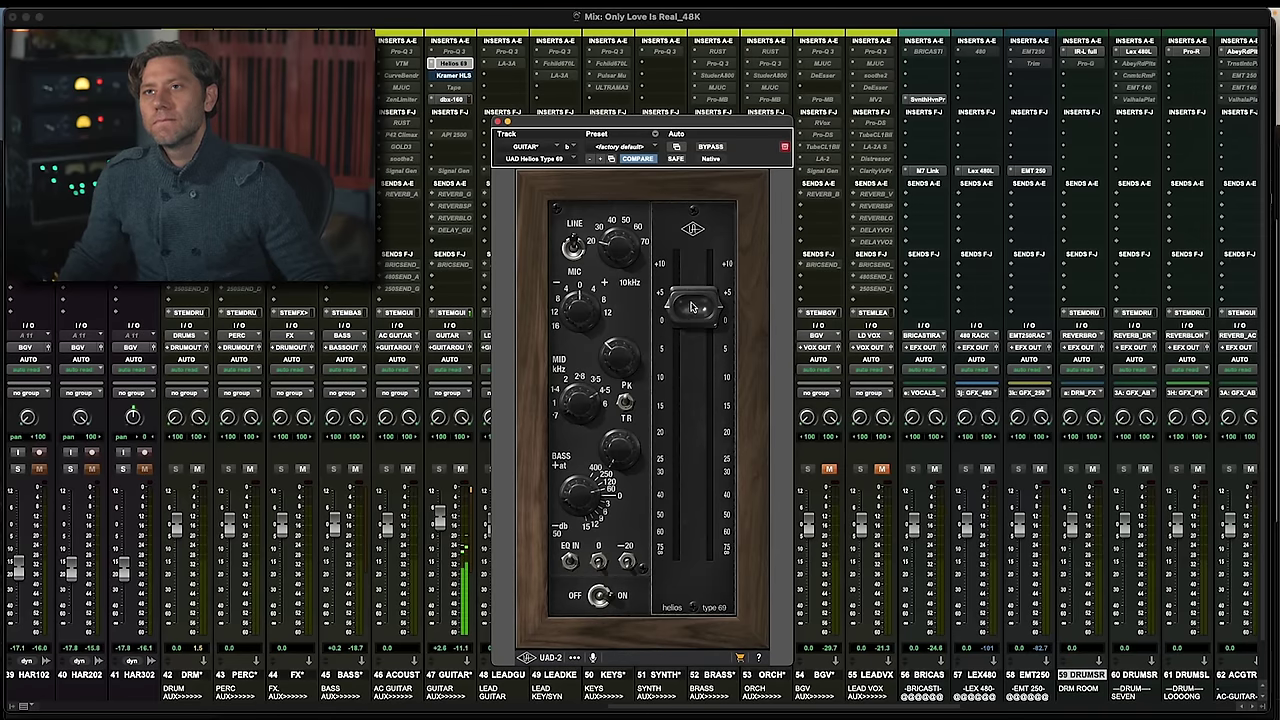
super+click(446, 65)
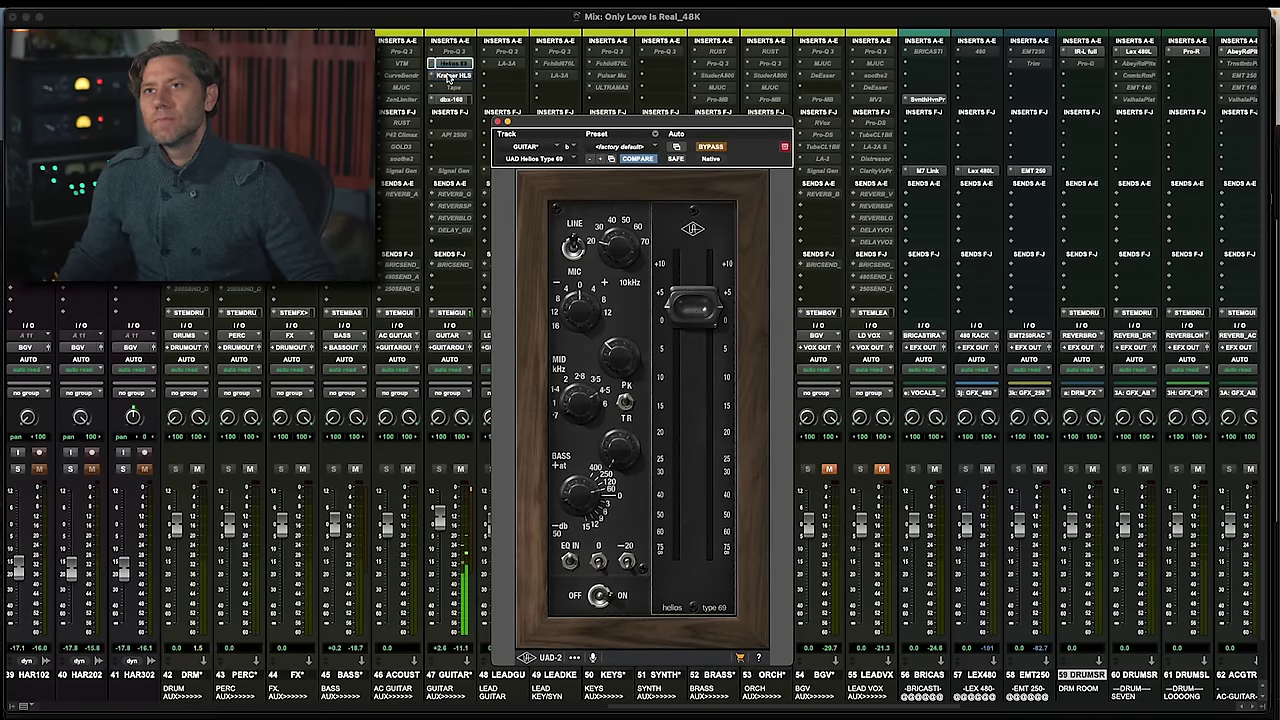
click(451, 76)
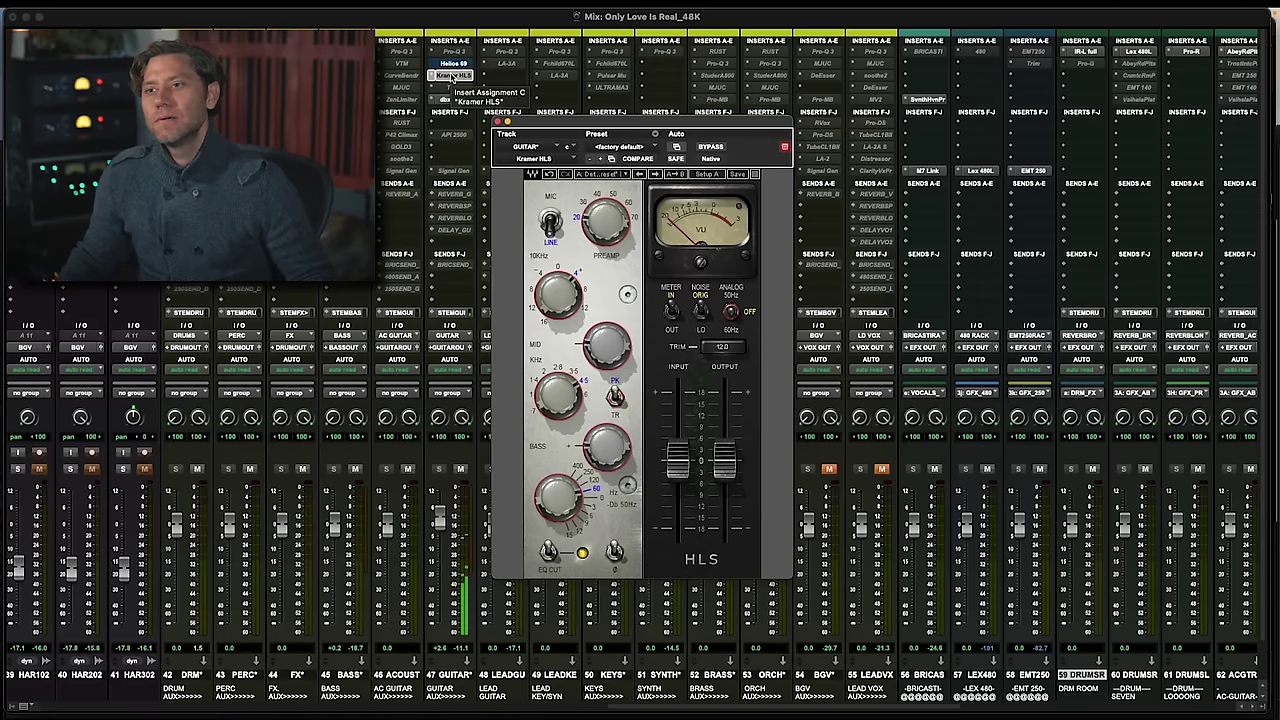
Raise the DRM aux fader to +0.7 dB and nudge the BASS aux fader up slightly
scroll(172, 511, left, 20)
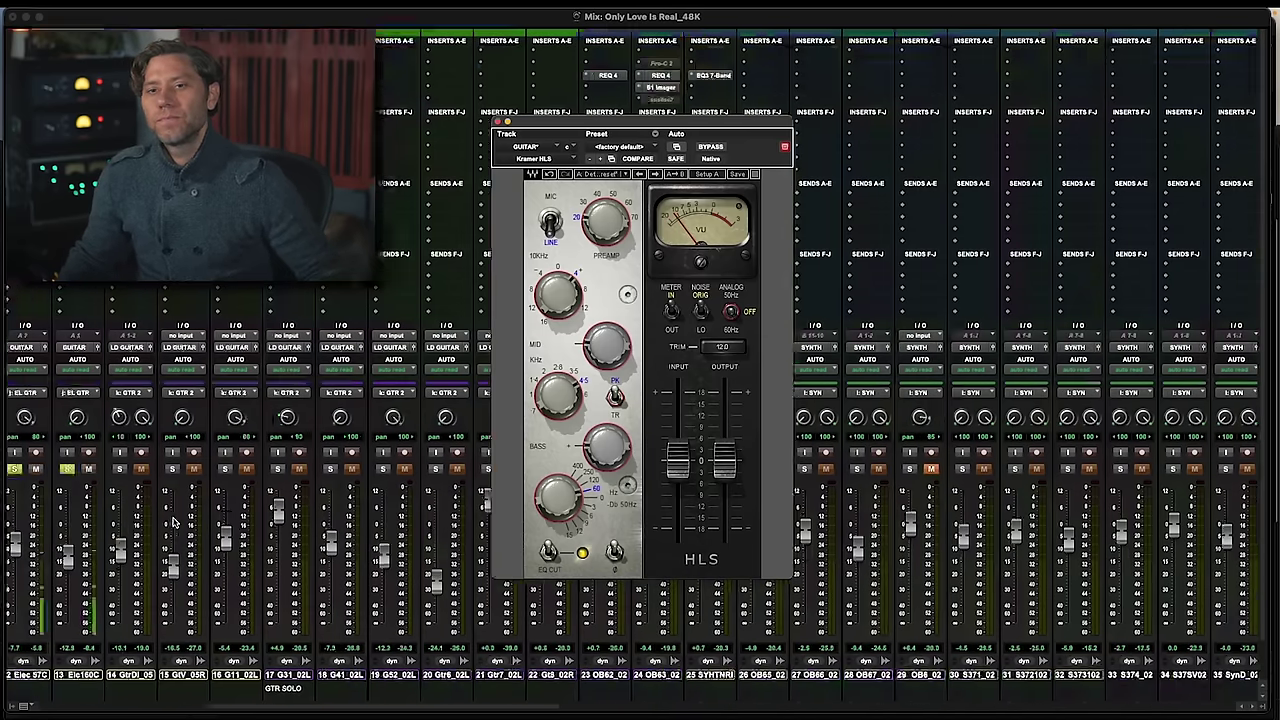
scroll(175, 469, right, 3)
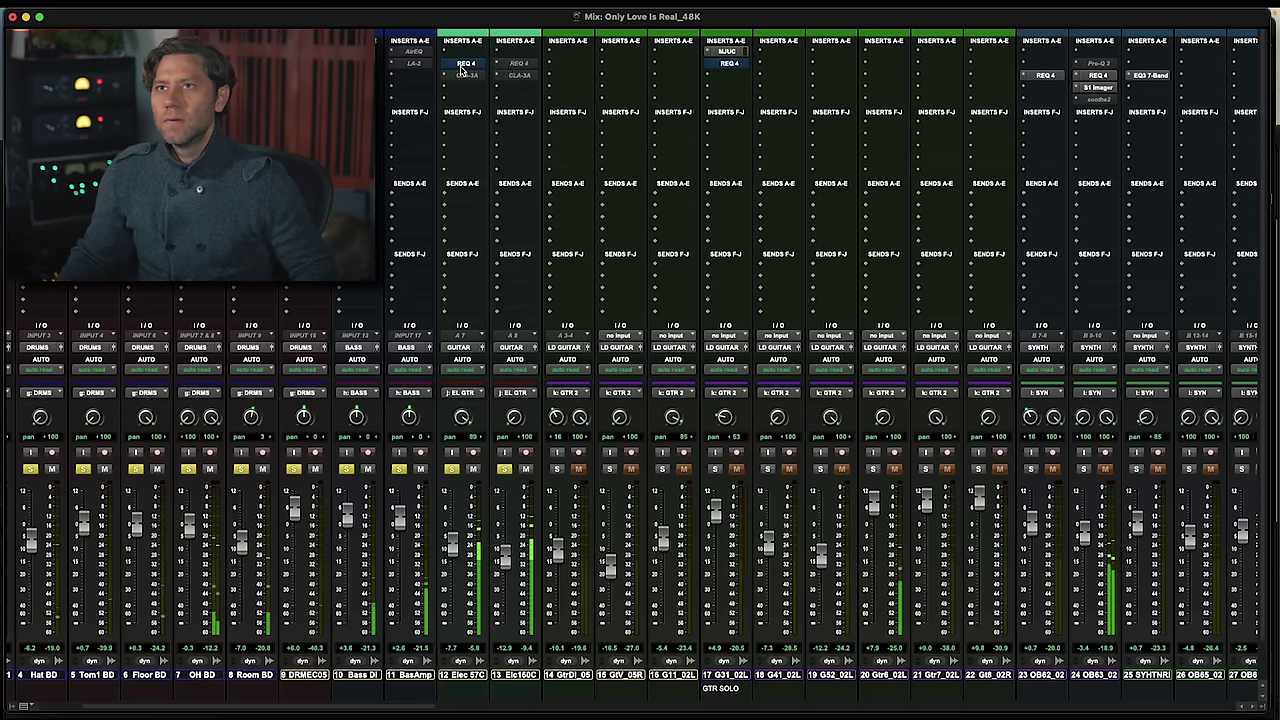
scroll(804, 222, left, 2)
scroll(804, 222, right, 5)
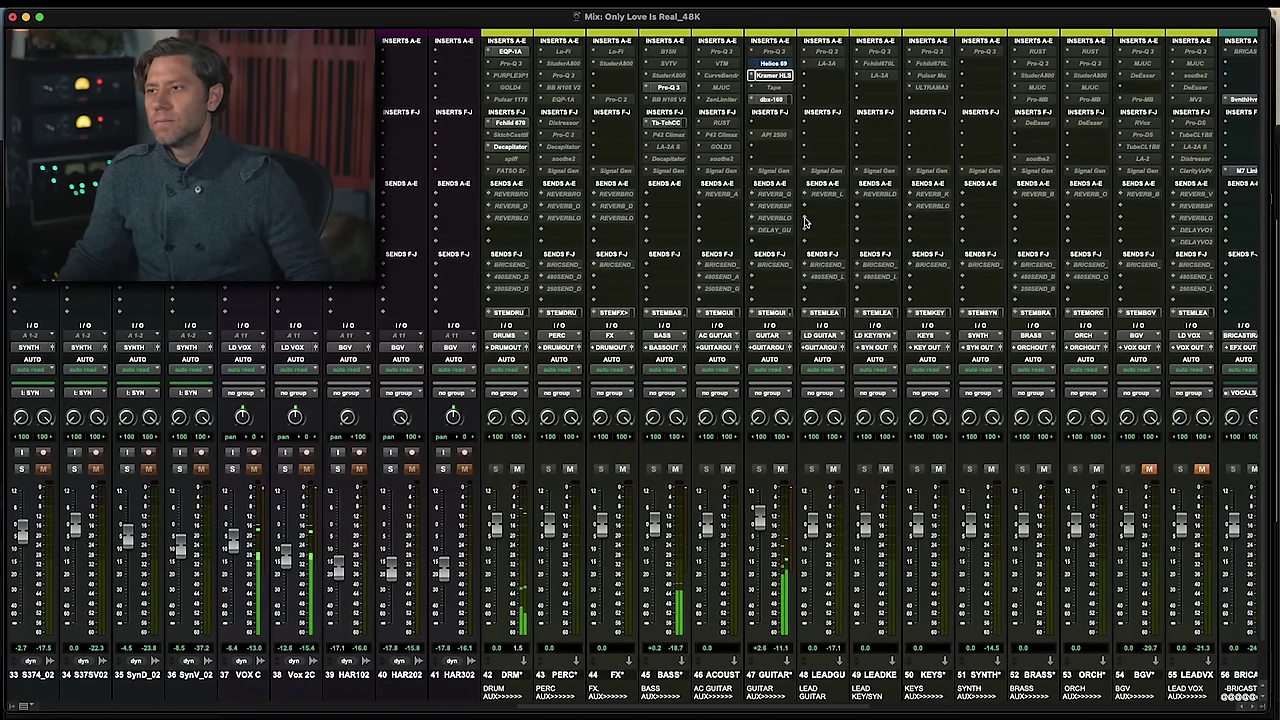
drag(497, 535, 497, 528)
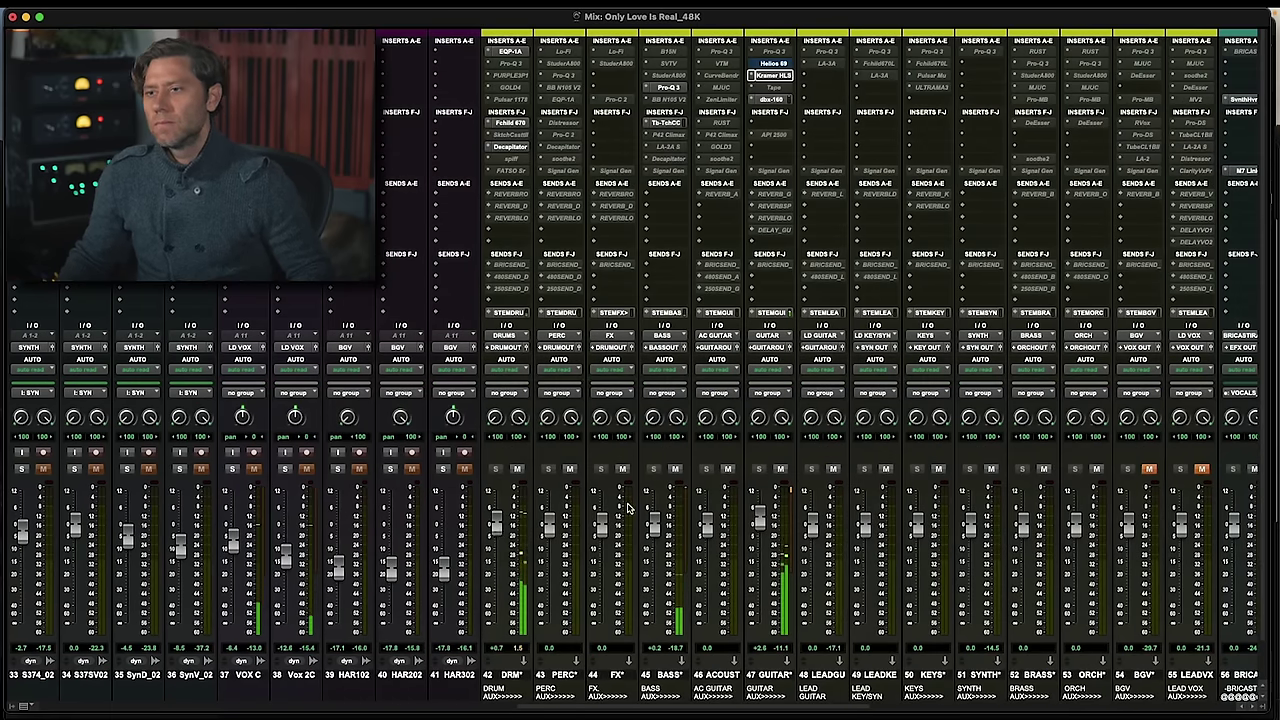
drag(654, 527, 660, 524)
In the Edit window, raise the clip gain of Bass Di and Bass Amp around the start of VS 2, over bars 35–54 and 32–46
key(super+equal)
scroll(537, 512, down, 5)
click(438, 300)
click(438, 302)
drag(711, 330, 604, 345)
drag(640, 300, 642, 283)
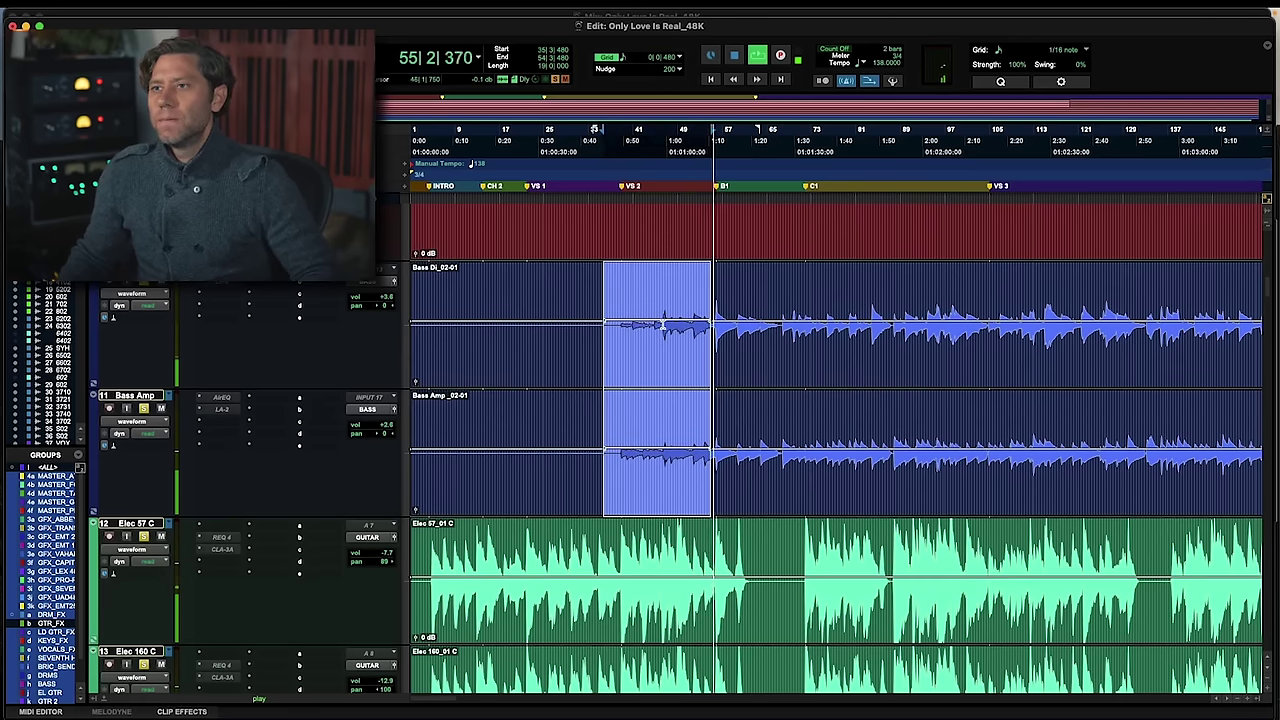
drag(662, 330, 583, 330)
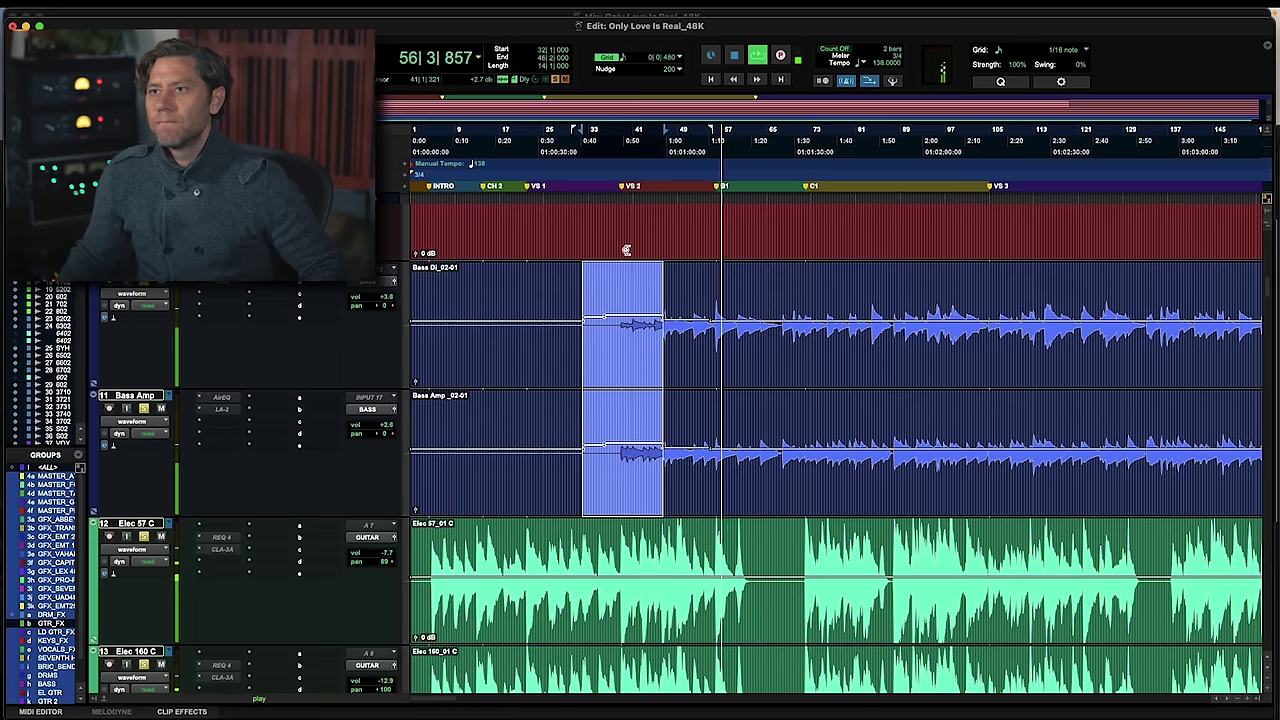
click(616, 295)
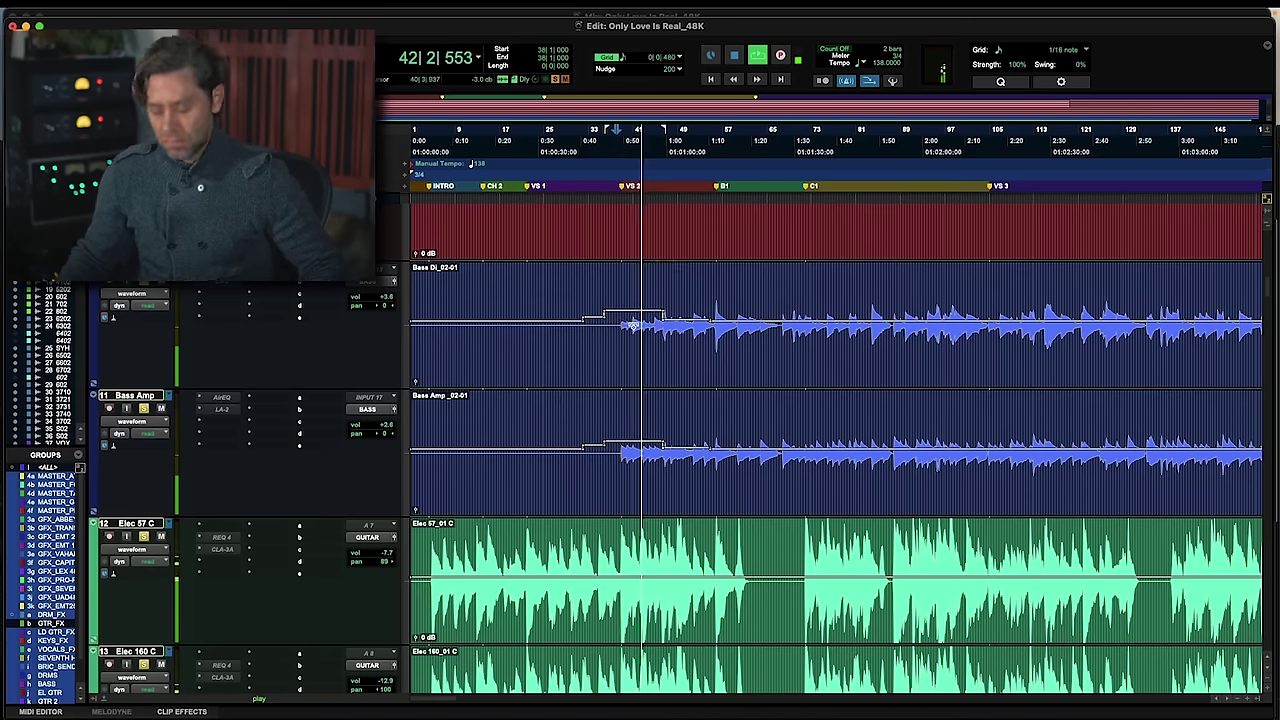
Back in the Mix window, balance the aux faders with BASS at +5.0 dB, DRM at -3.0 dB and GUITAR at +0.7 dB
key(super+equal)
drag(655, 530, 653, 507)
drag(498, 530, 498, 534)
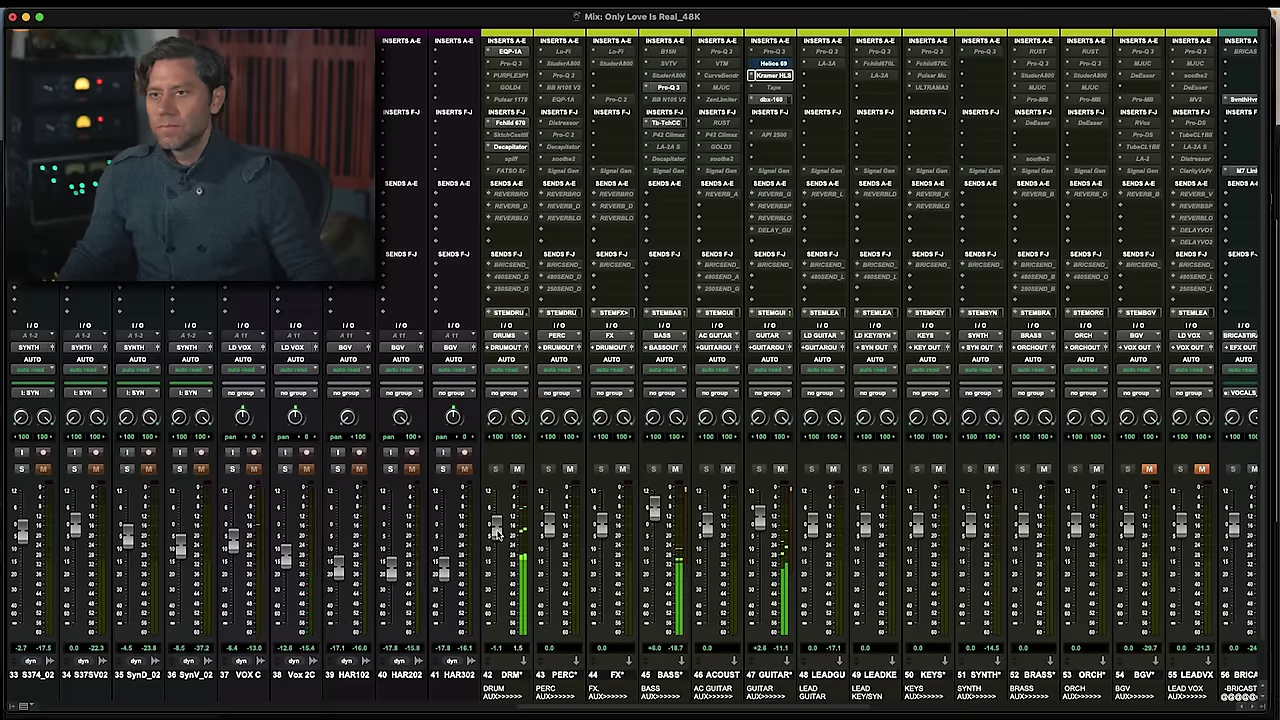
drag(758, 522, 763, 527)
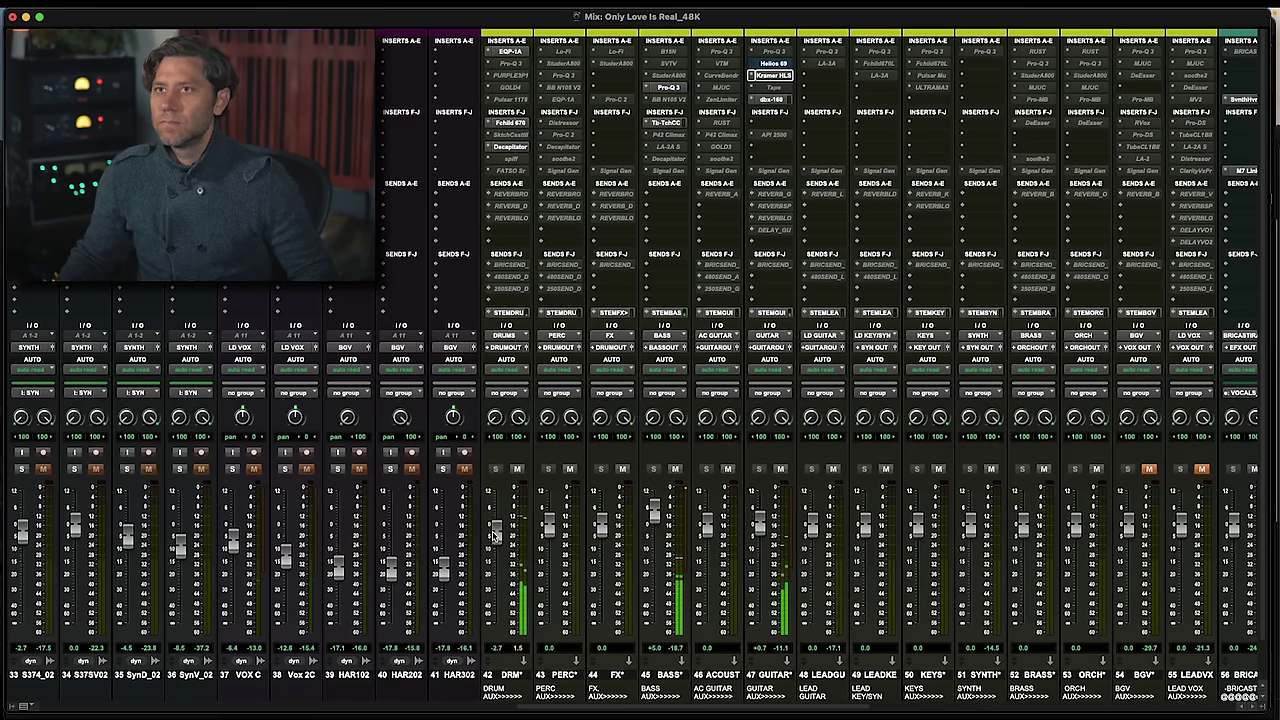
drag(493, 537, 494, 533)
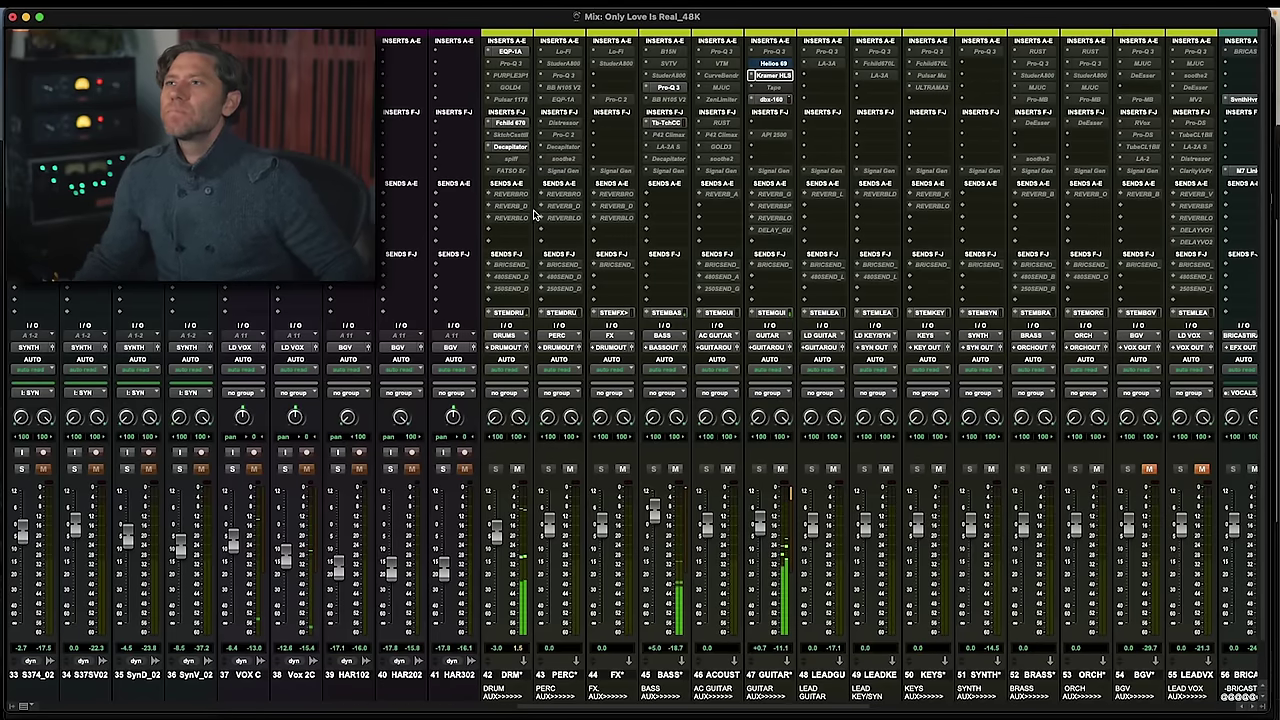
Check the dbx 160 compressor on the GUITAR aux and compare the Helios 69 with the Kramer HLS by swapping which is bypassed
click(775, 100)
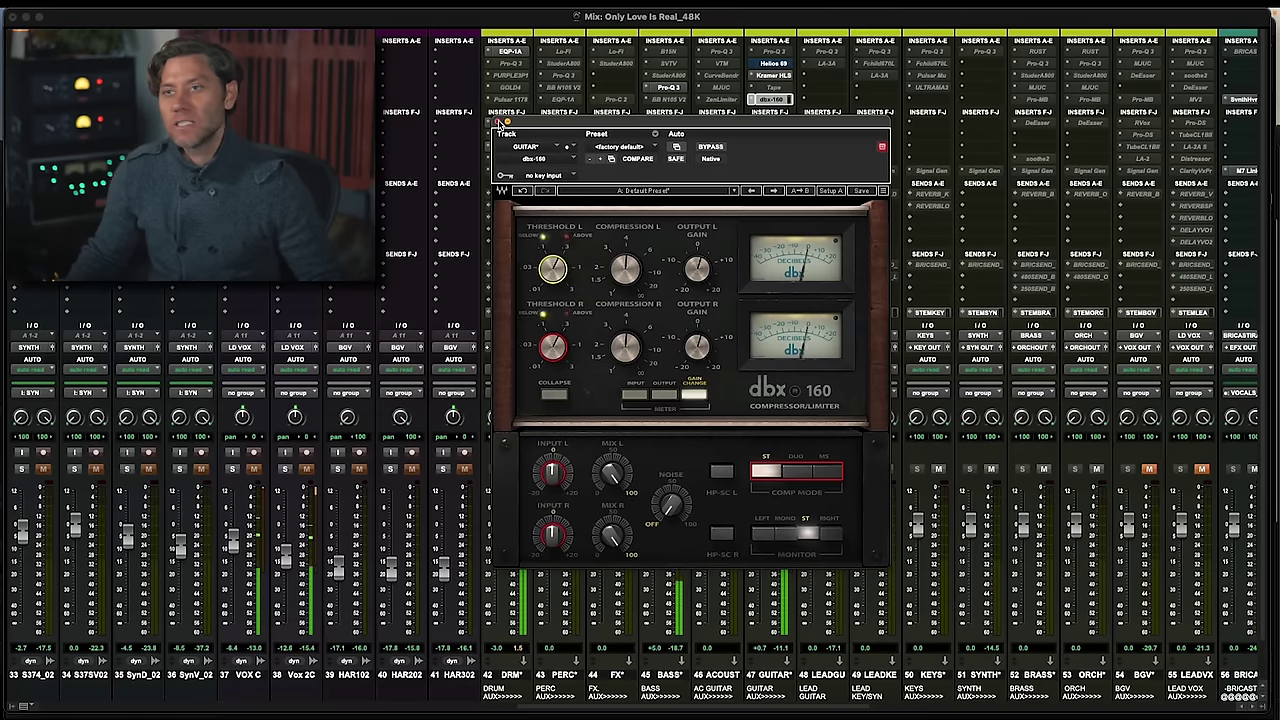
click(500, 121)
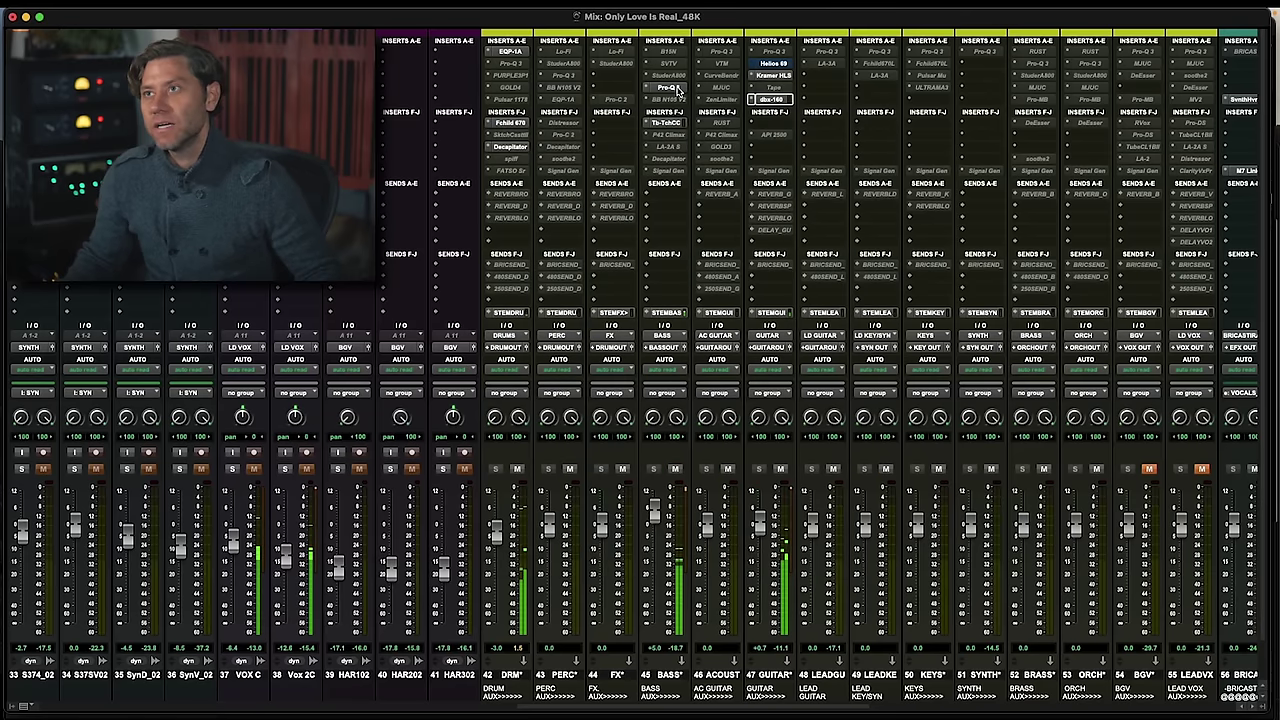
click(772, 63)
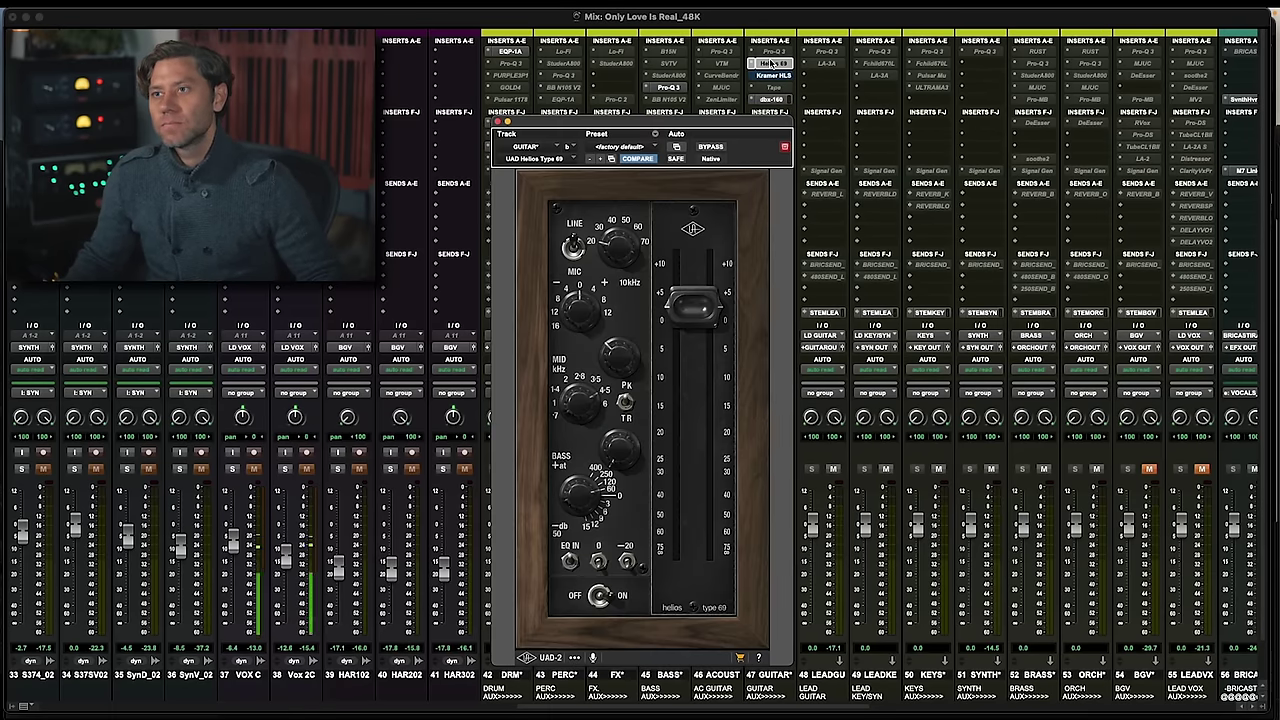
super+click(770, 64)
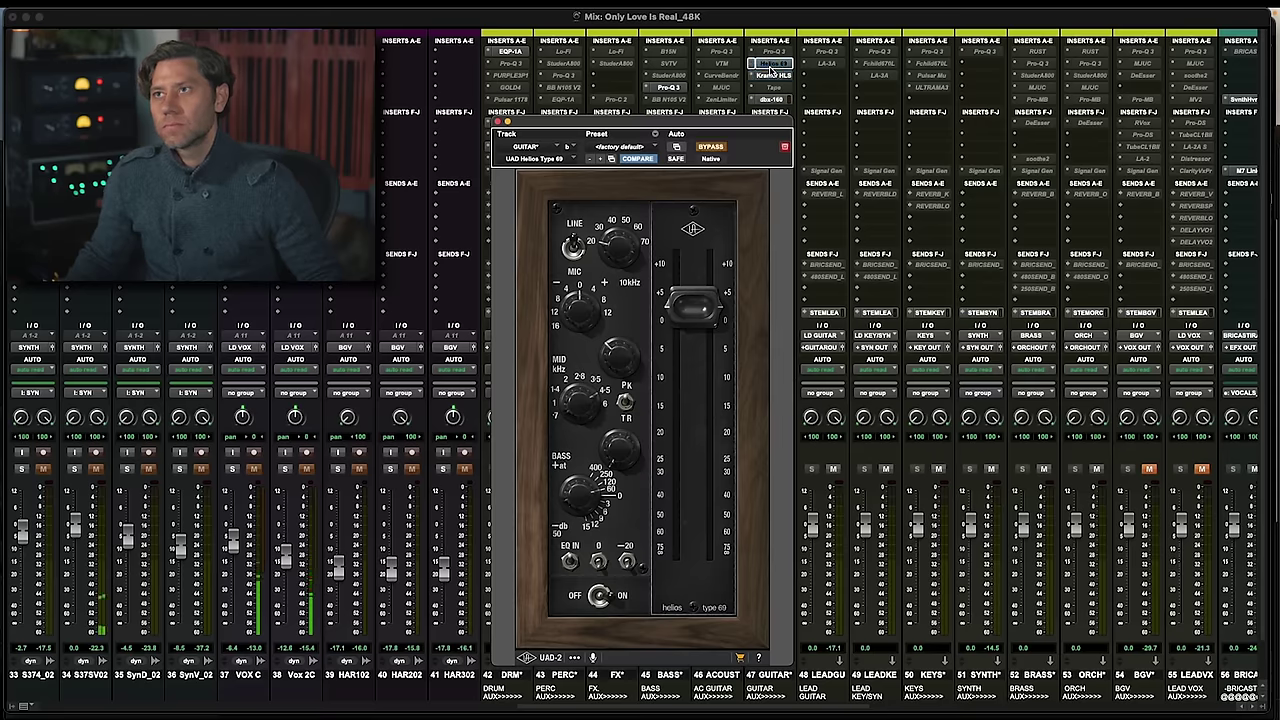
super+click(772, 65)
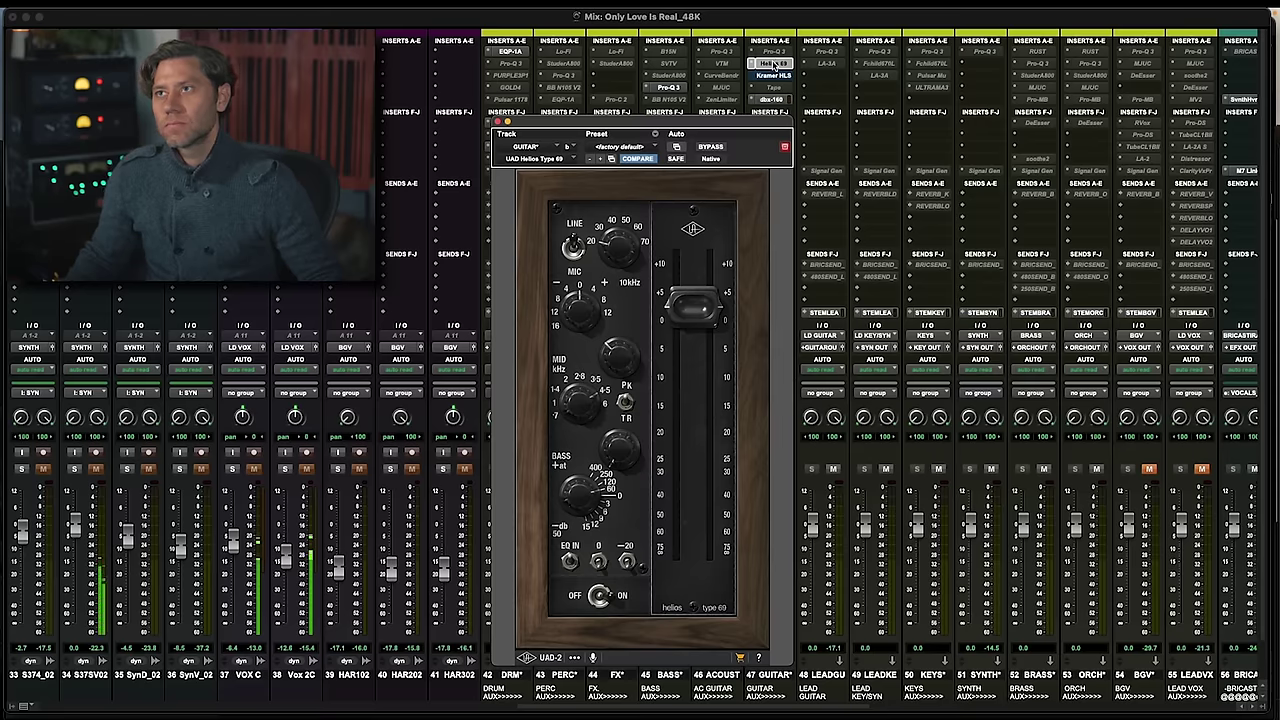
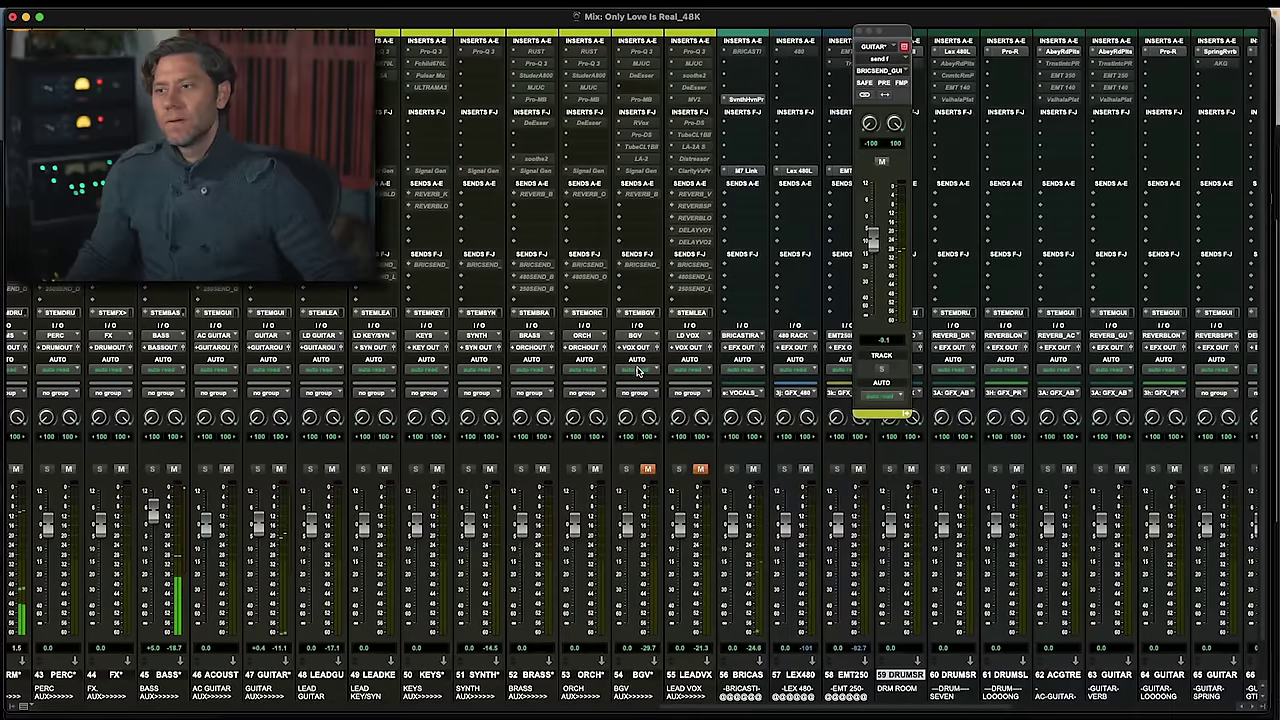
Set the Seventh Heaven decay time to 2.95 s on the BRICASTI return and expand its advanced controls
click(721, 100)
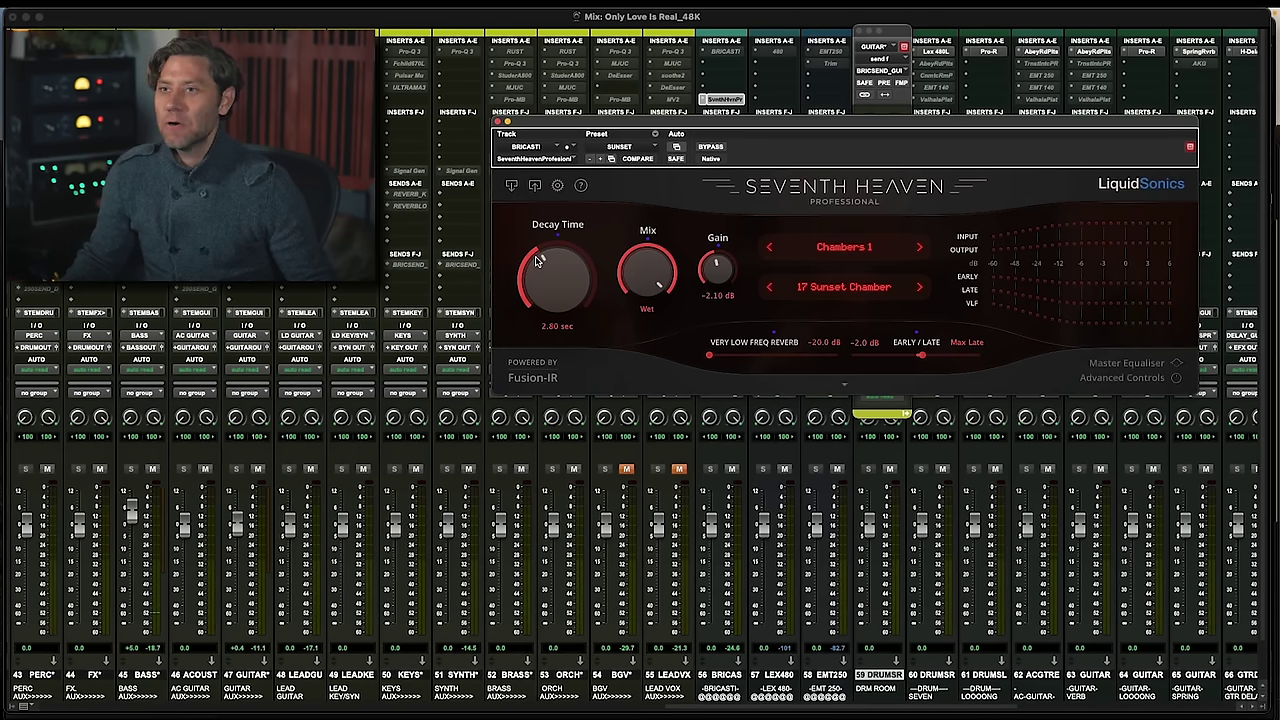
click(841, 380)
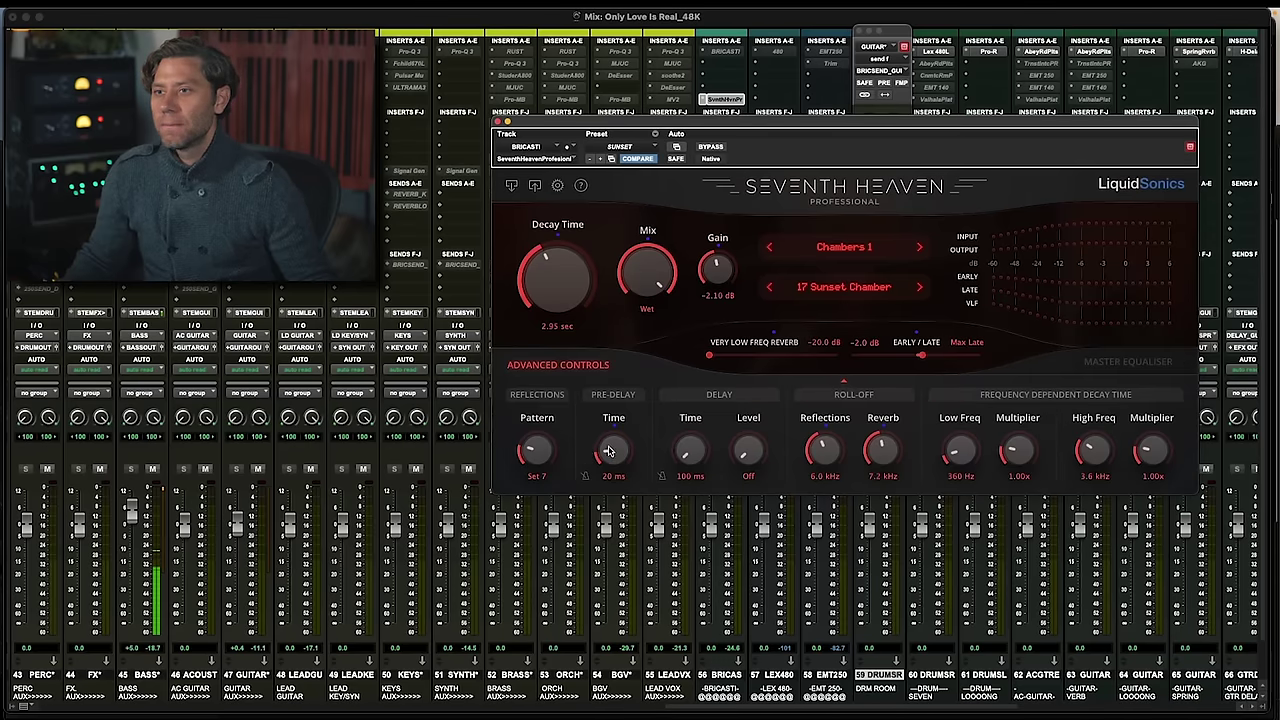
scroll(608, 449, up, 1)
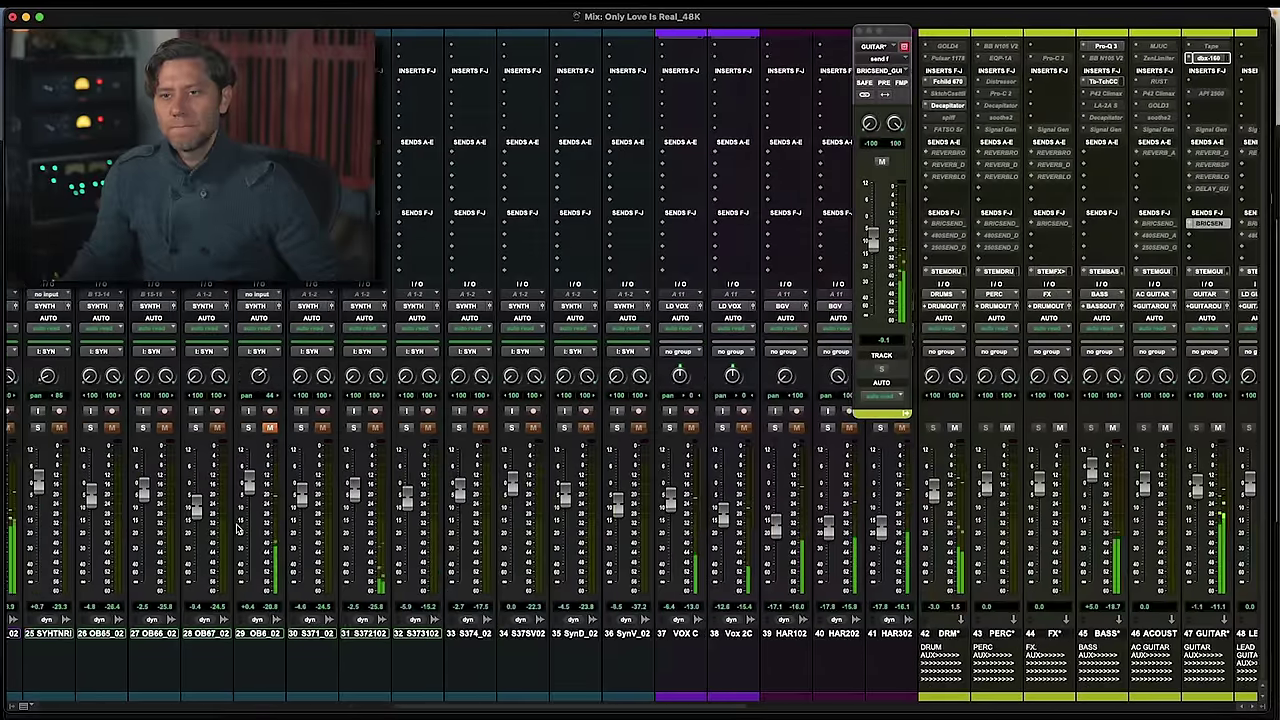
Unmute and solo the grouped lead guitar tracks 14–22 and nudge their faders up slightly
scroll(238, 530, left, 4)
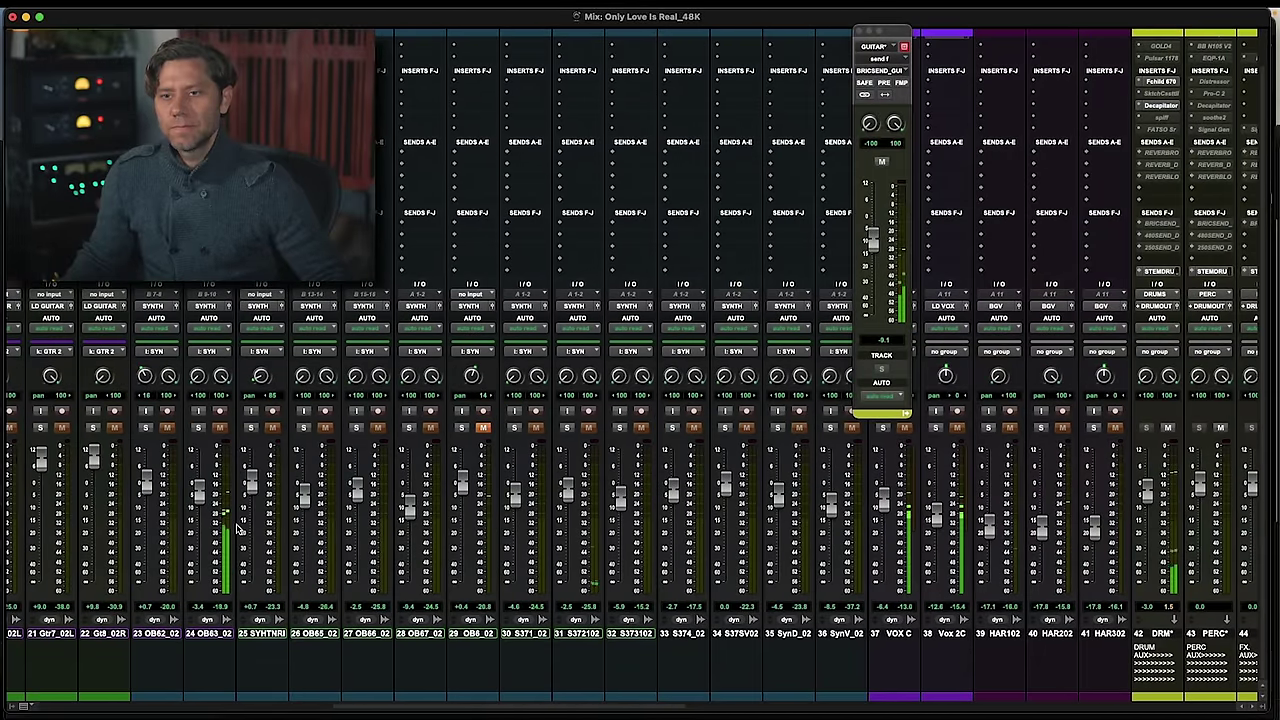
scroll(238, 530, left, 15)
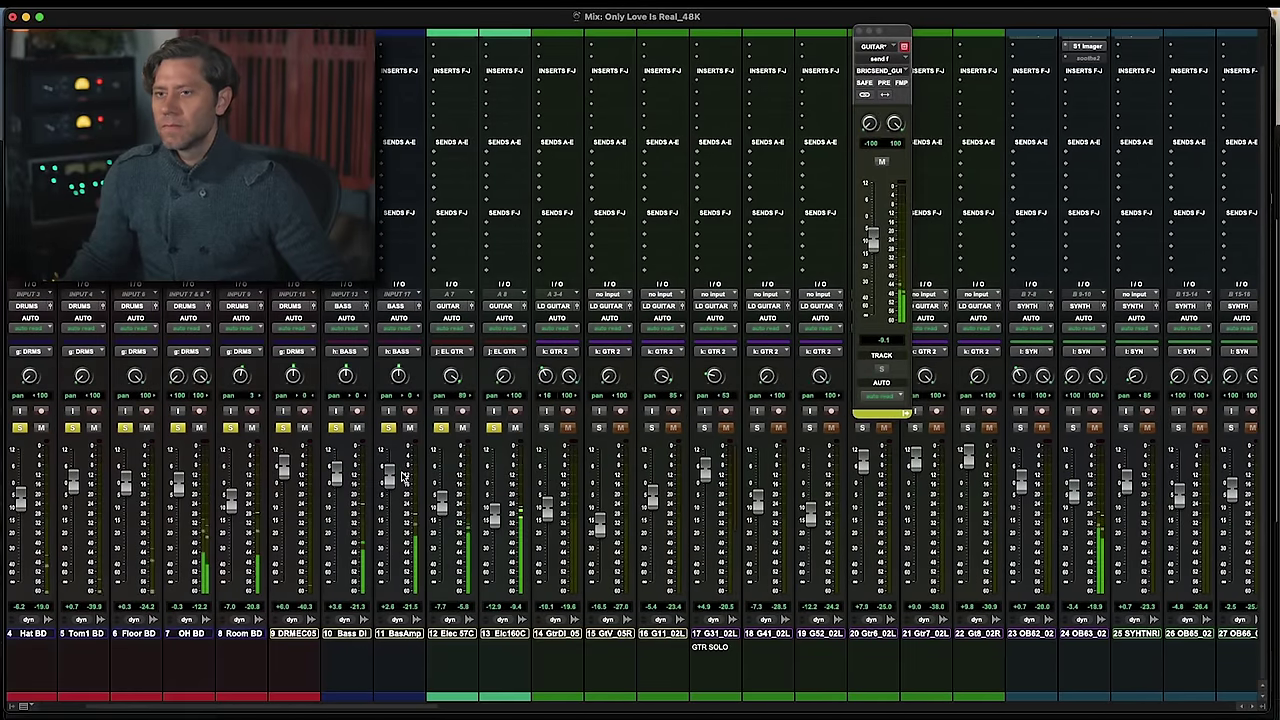
scroll(500, 500, right, 2)
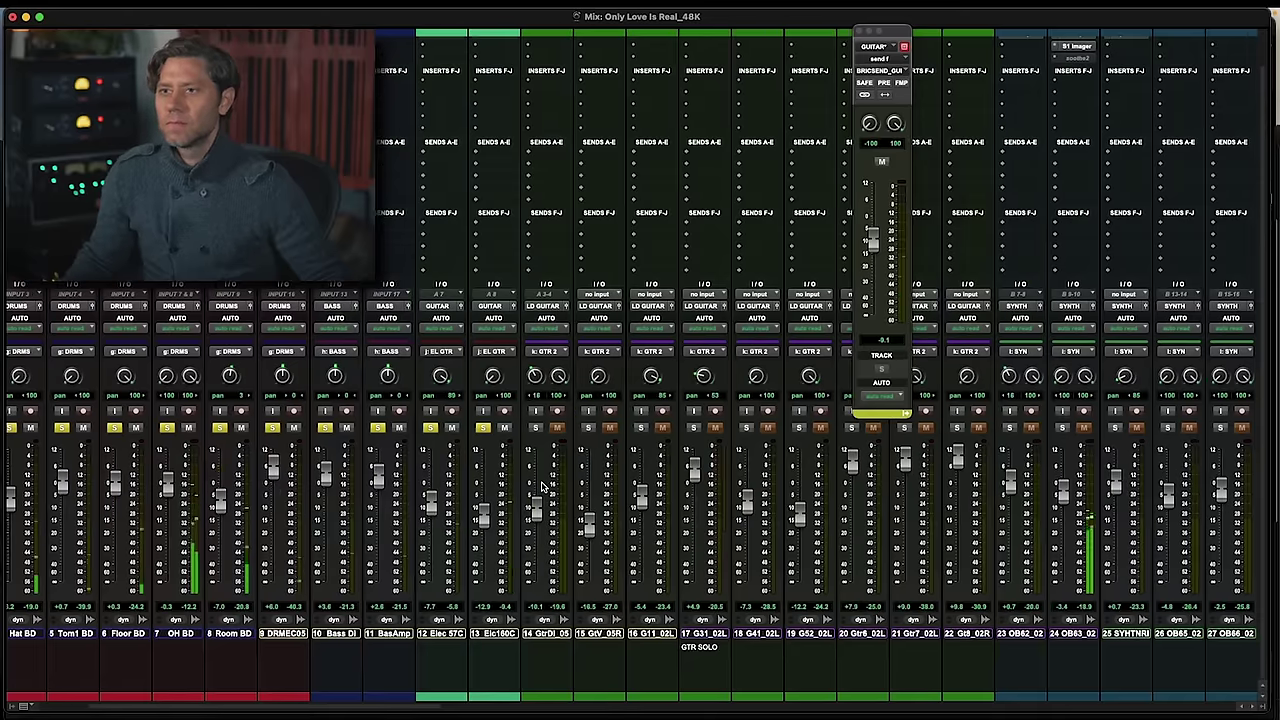
scroll(541, 487, right, 1)
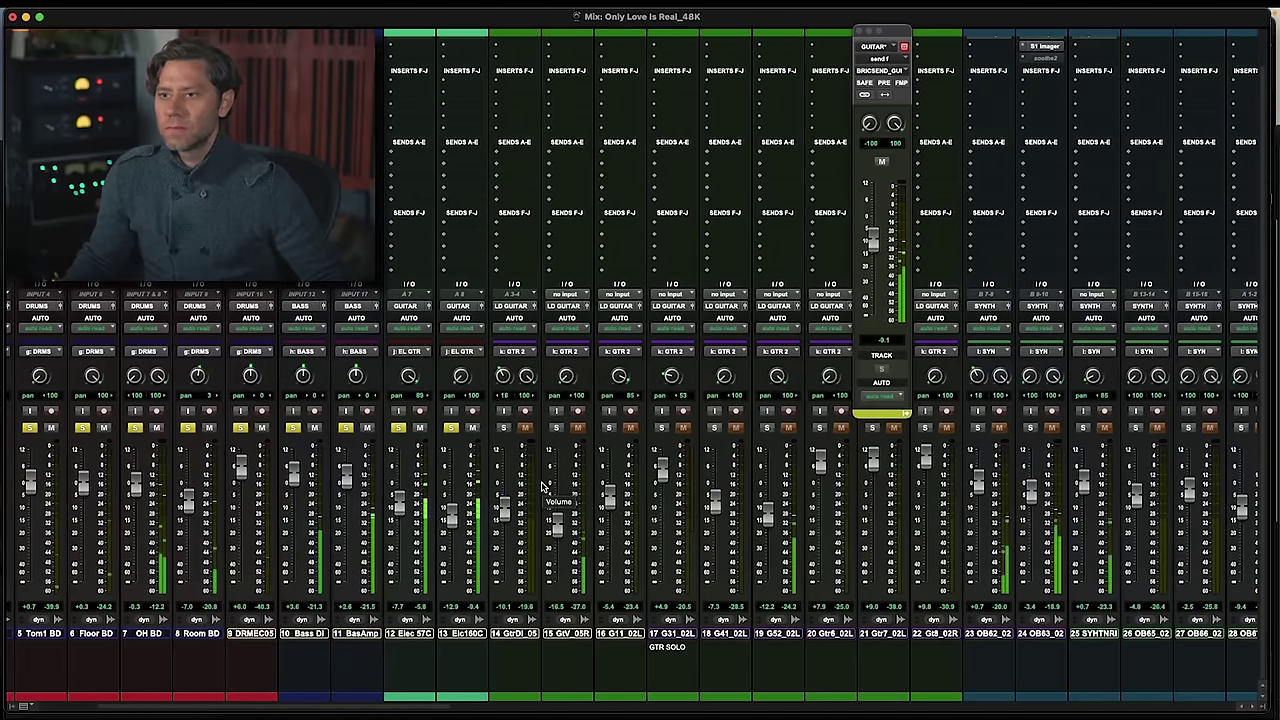
click(556, 428)
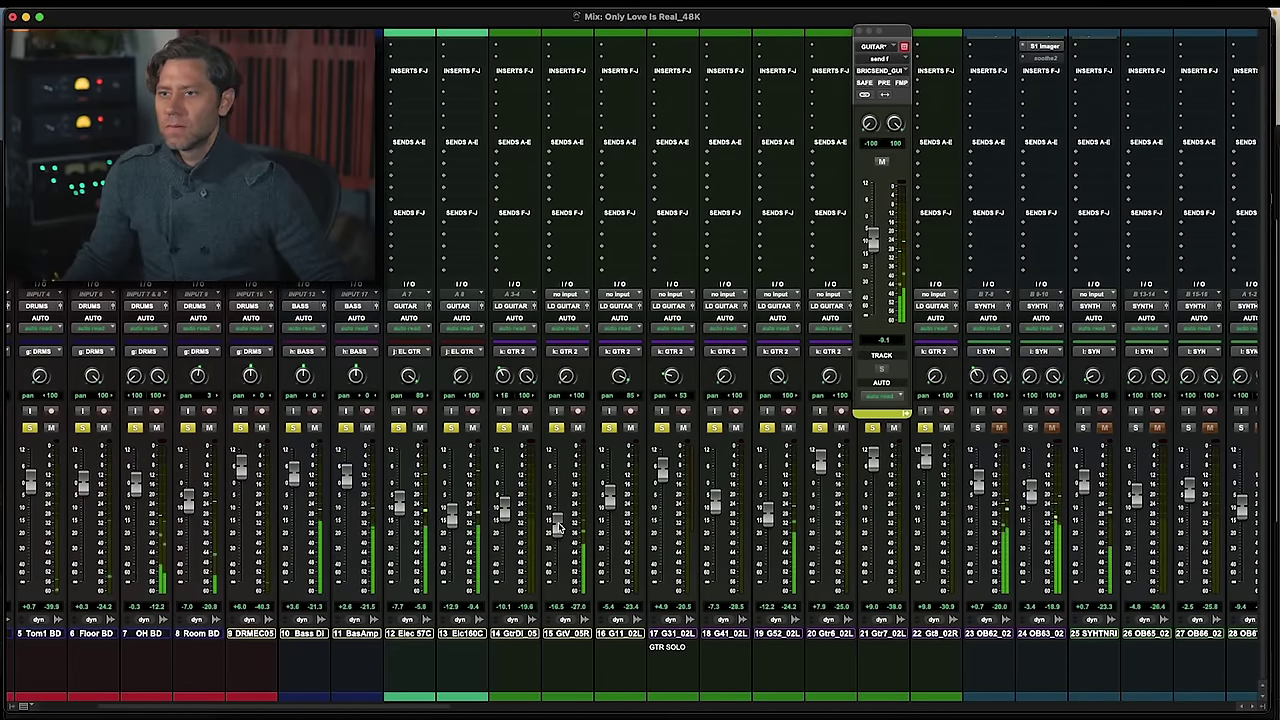
Try the LEAD GUITAR aux fader at +6.2 dB against the soloed lead guitar tracks
scroll(560, 524, right, 15)
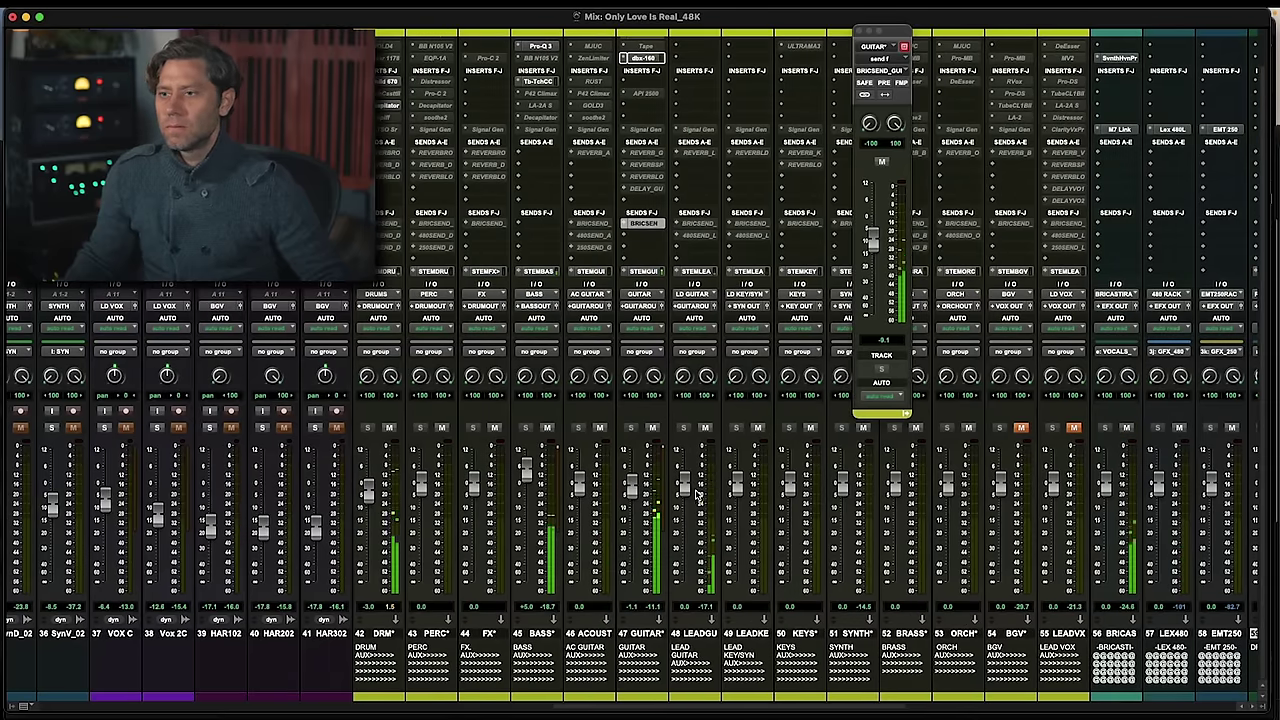
drag(684, 480, 685, 475)
scroll(437, 470, left, 12)
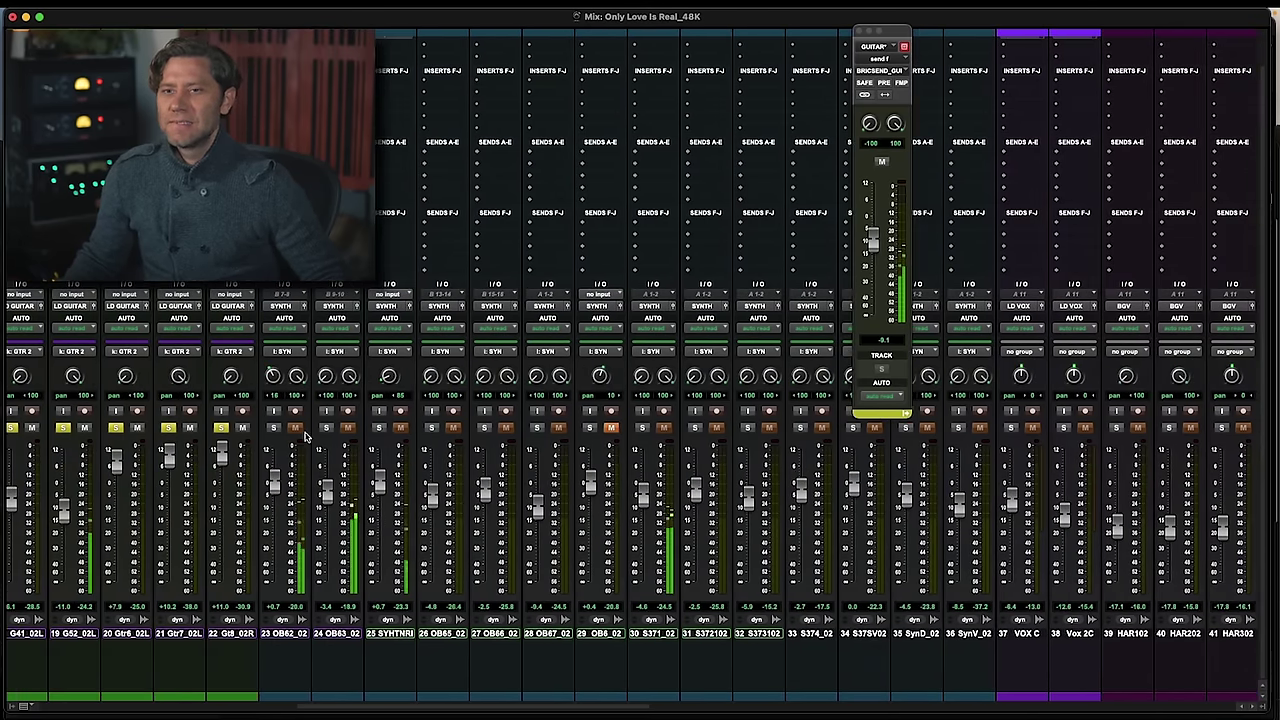
scroll(306, 436, left, 3)
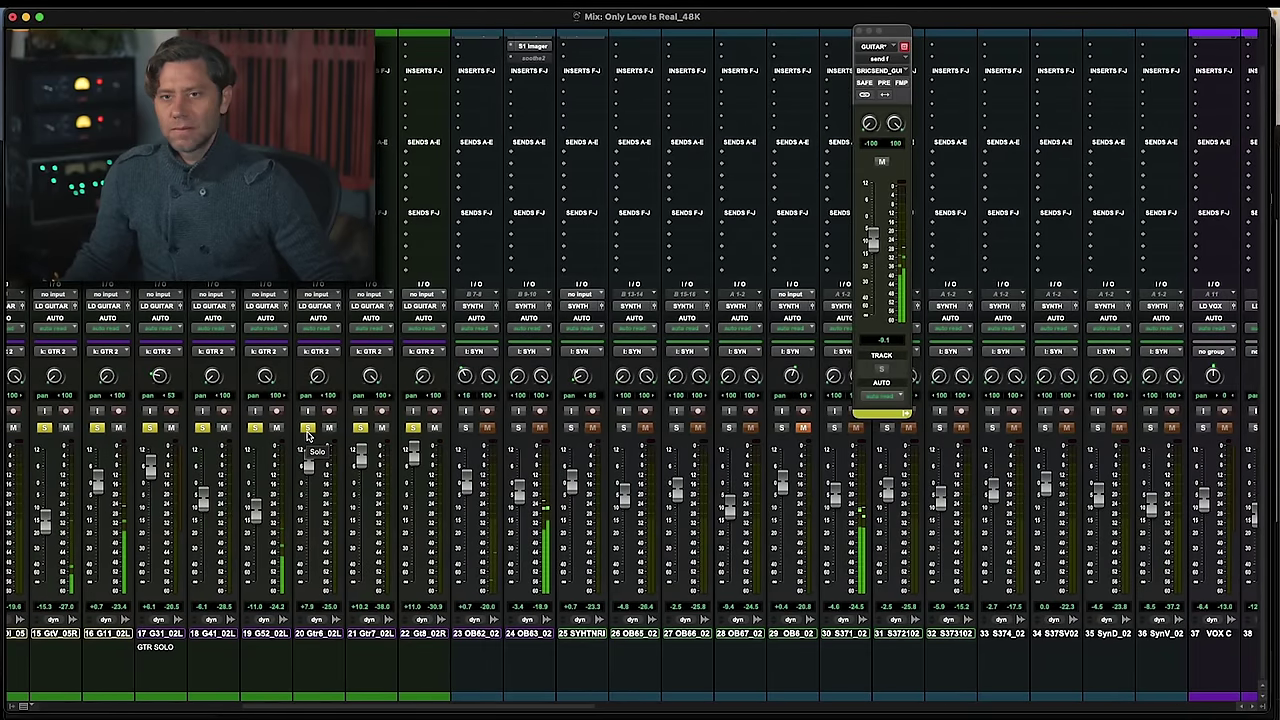
scroll(306, 436, right, 9)
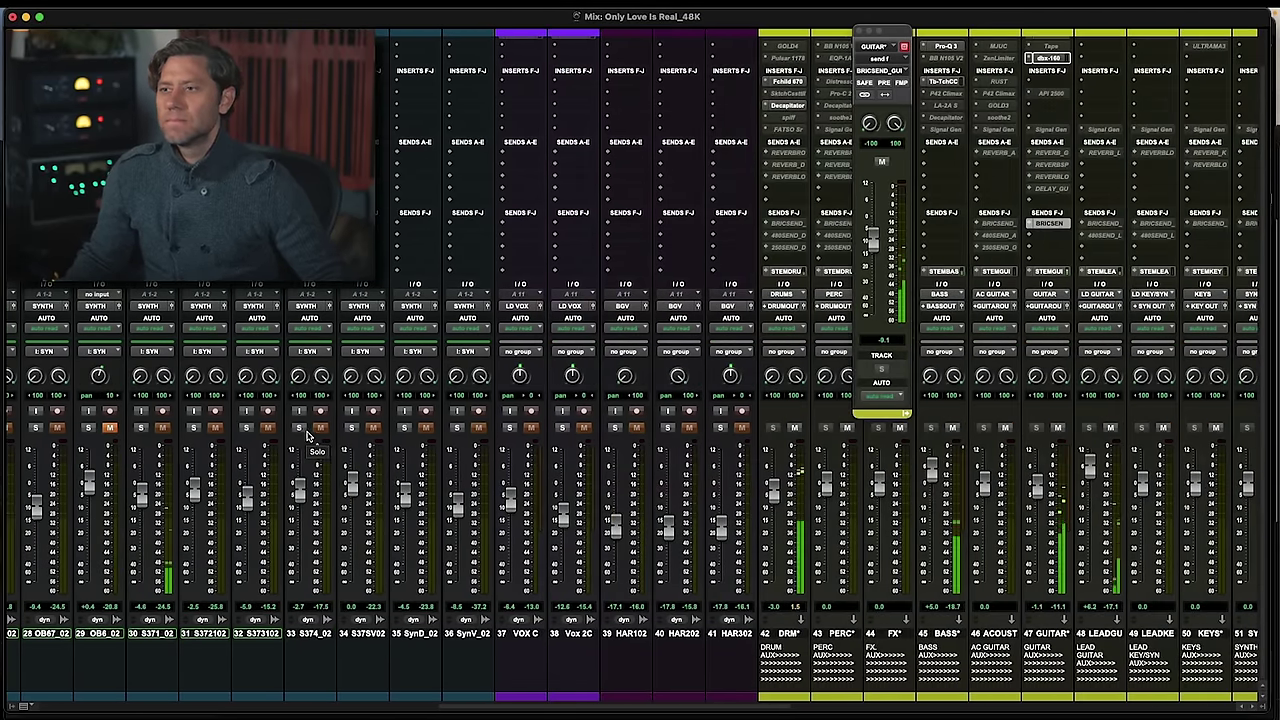
Assign send H on the LEAD GUITAR aux to the 250SEND_BRAS bus
scroll(770, 62, up, 2)
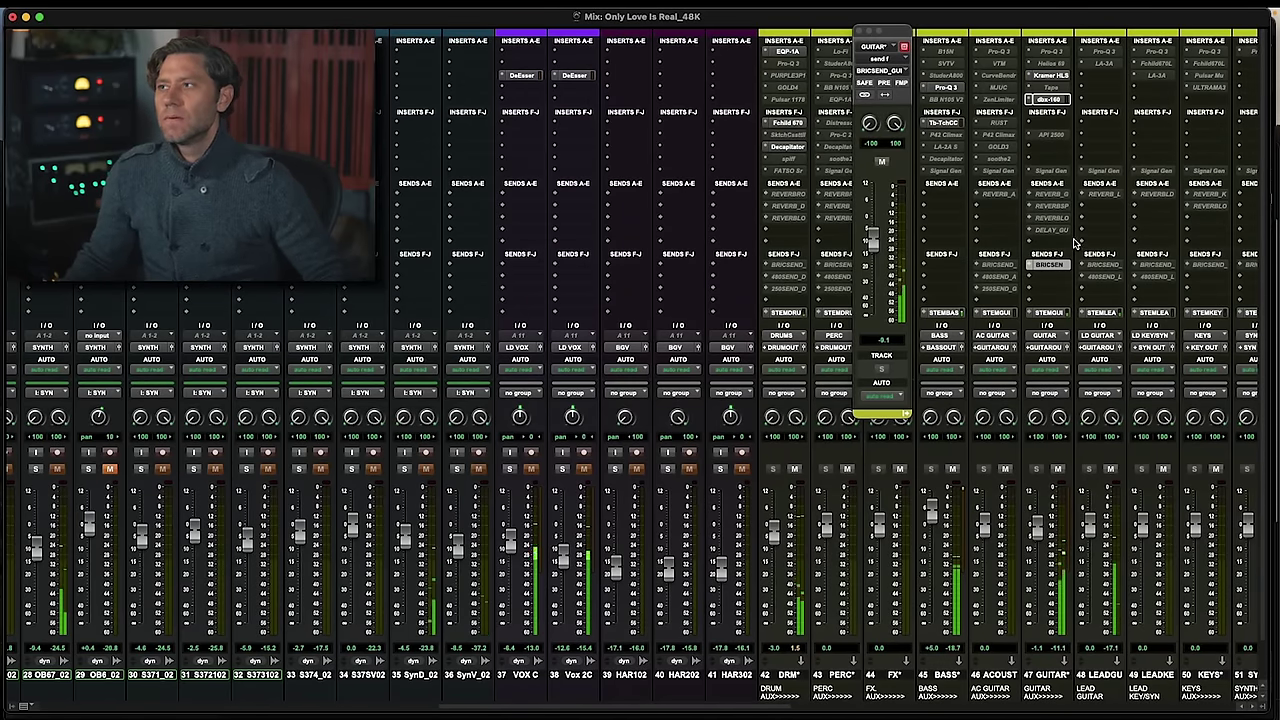
scroll(1097, 271, right, 1)
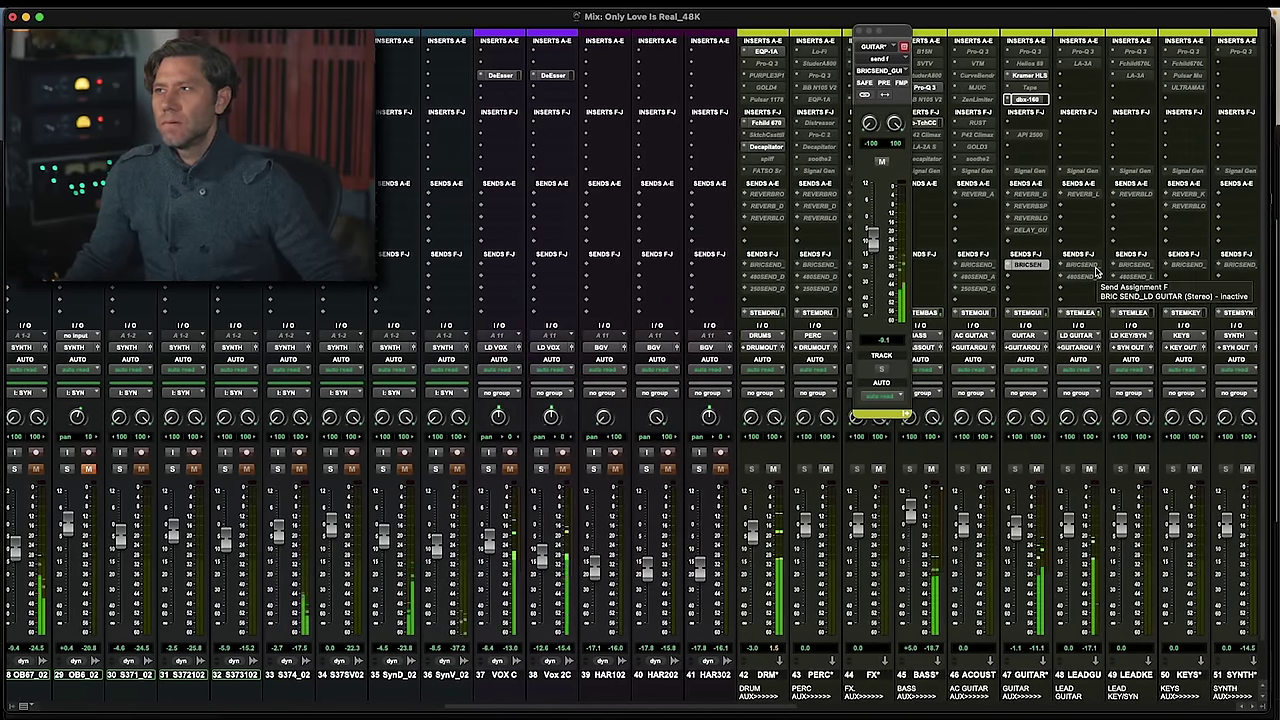
scroll(1035, 224, right, 3)
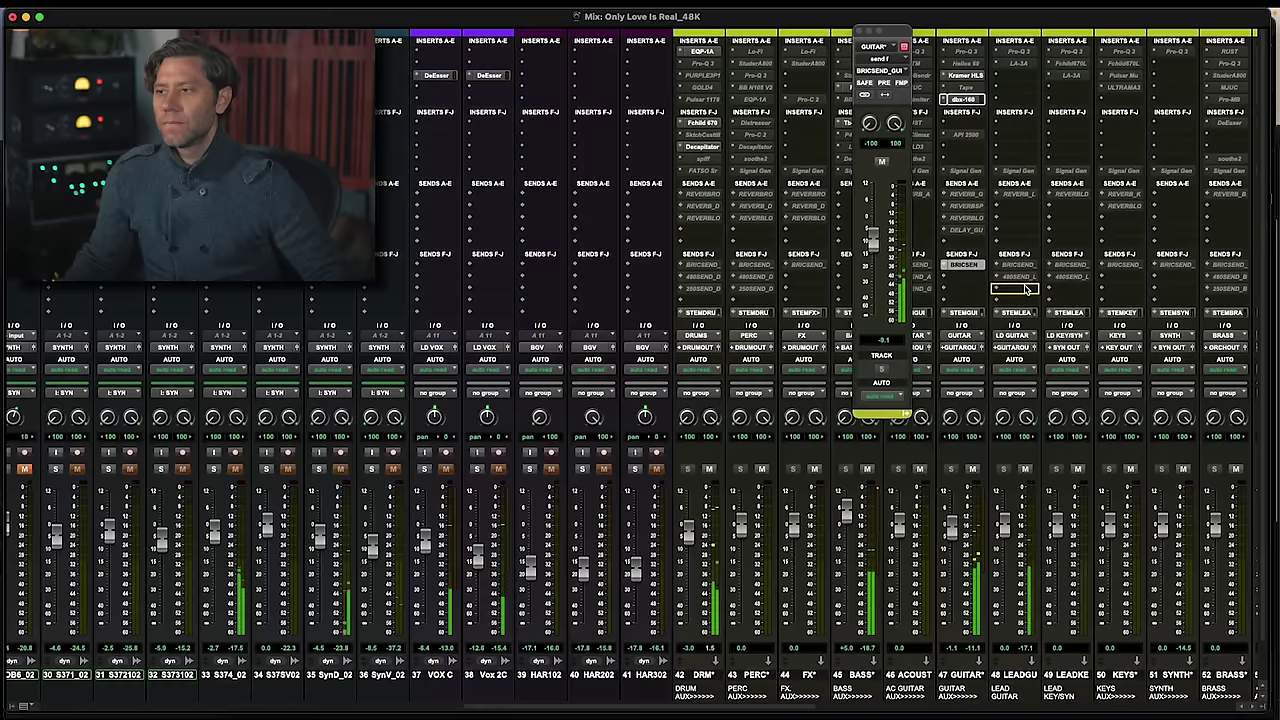
click(1020, 290)
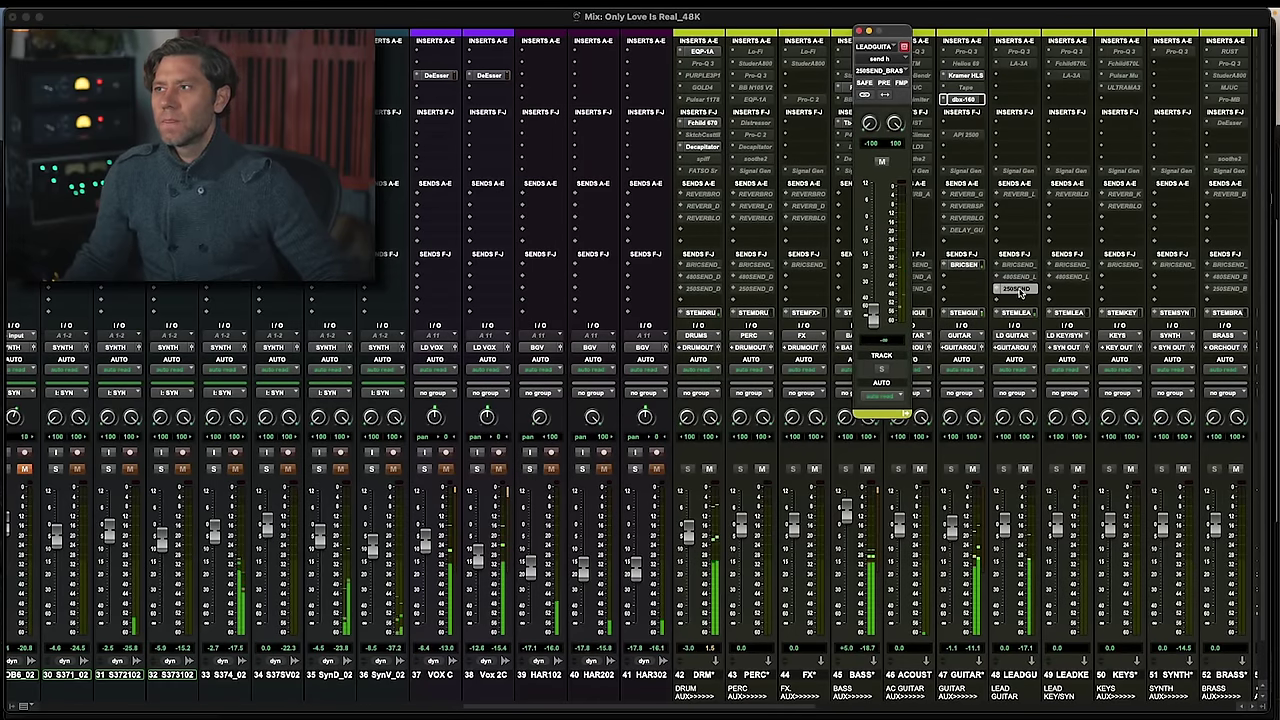
Bring up the EMT 250 on the EMT250 return and raise the LEAD GUITAR aux's send H to +7.9 dB
scroll(1070, 296, right, 4)
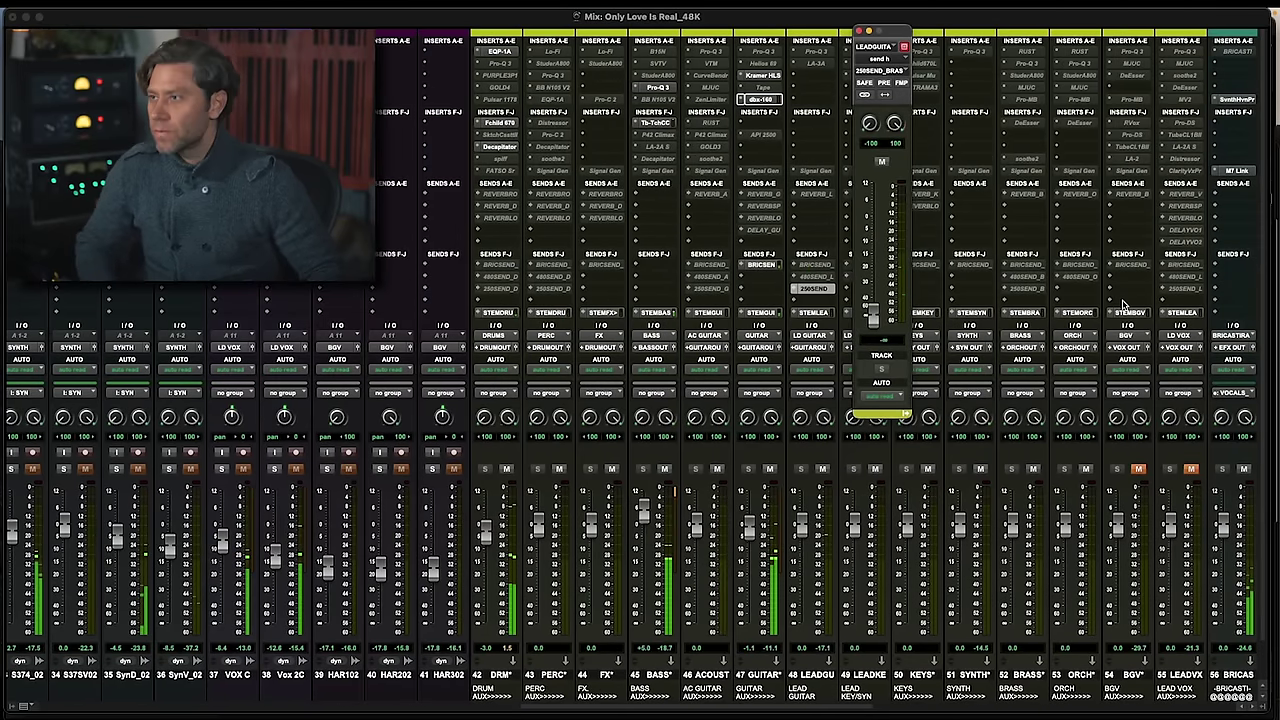
scroll(1122, 303, right, 11)
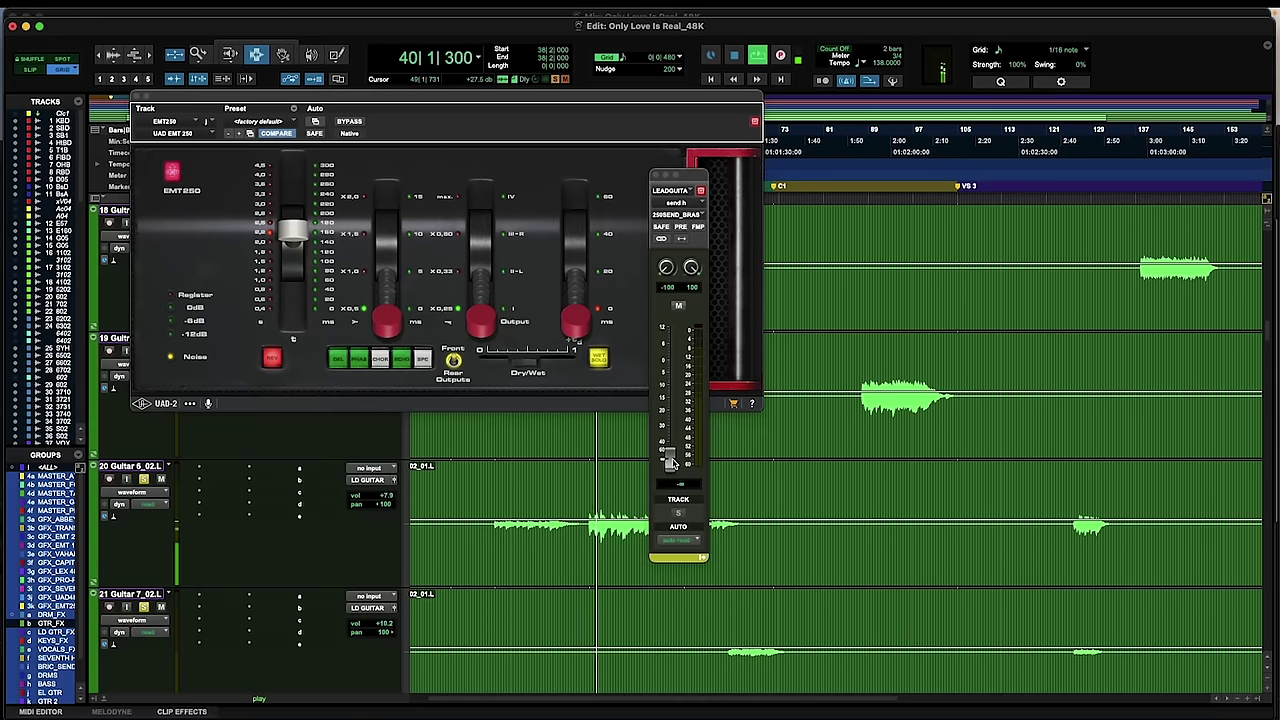
drag(670, 462, 671, 397)
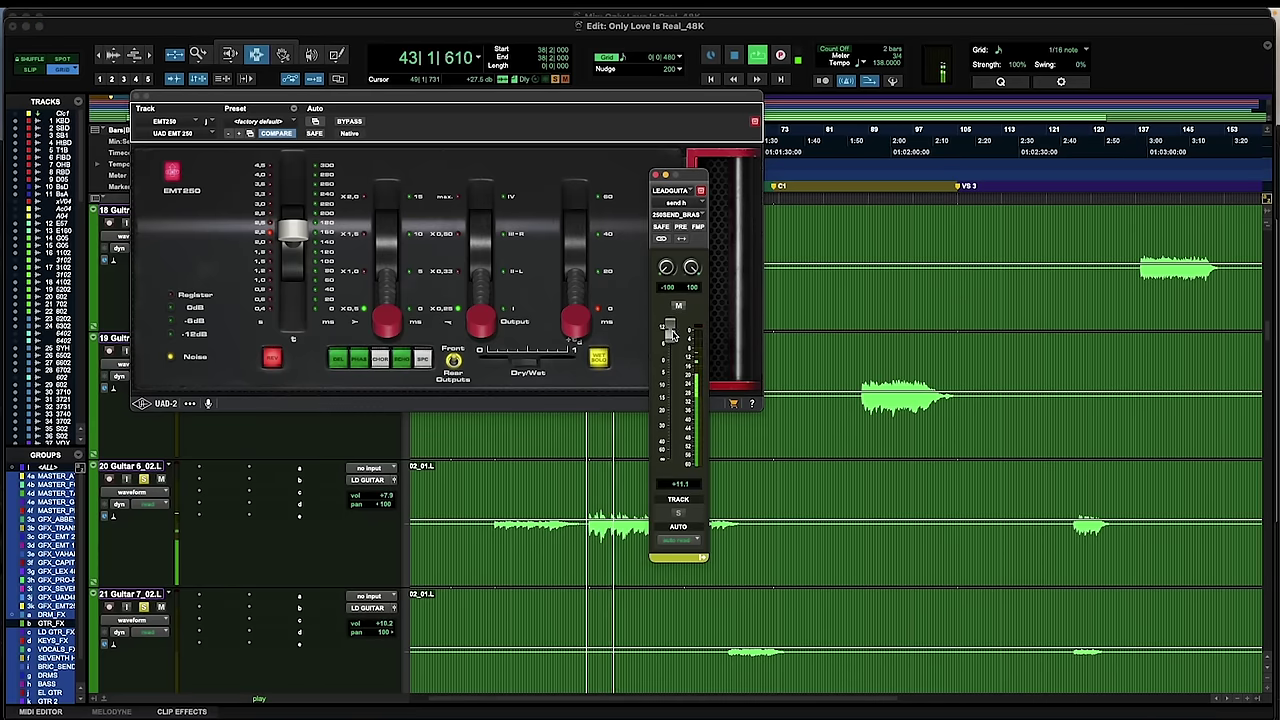
Set the EMT 250 to about 3.0 s decay, 20 ms pre-delay and X2.0 low-frequency decay, with the lead guitar send at -11.3 dB
drag(292, 257, 467, 262)
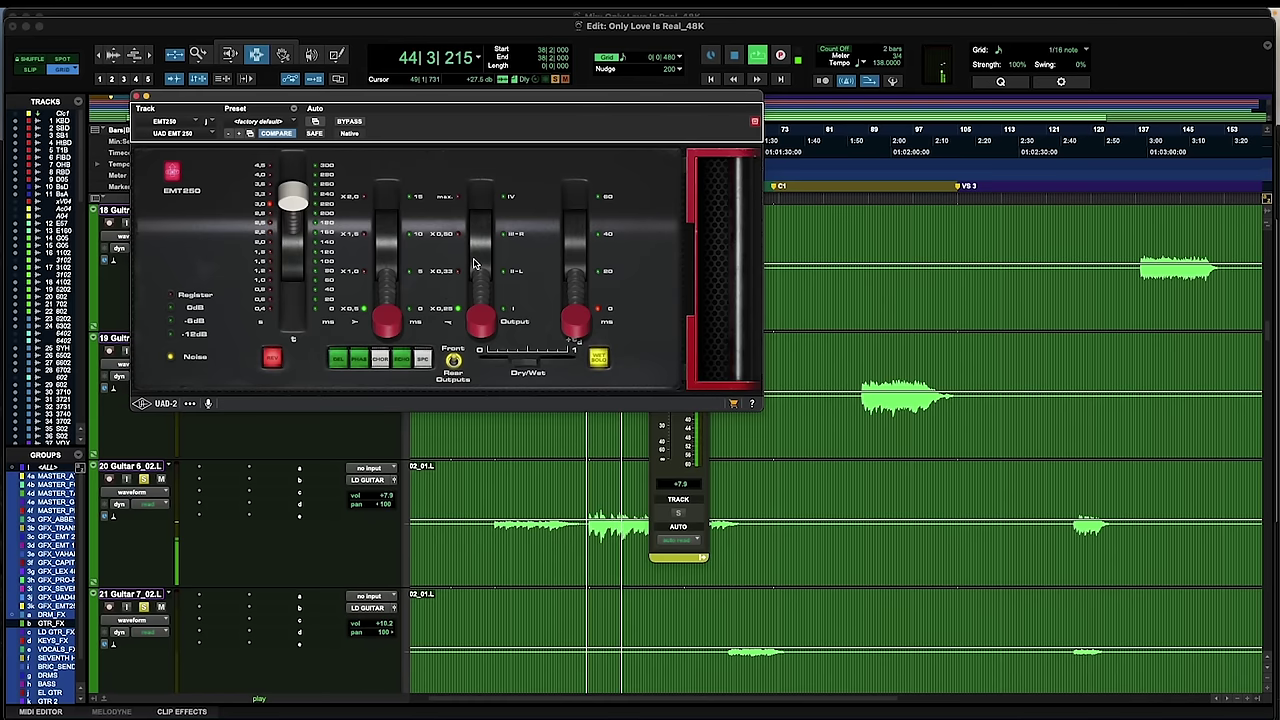
drag(562, 304, 563, 271)
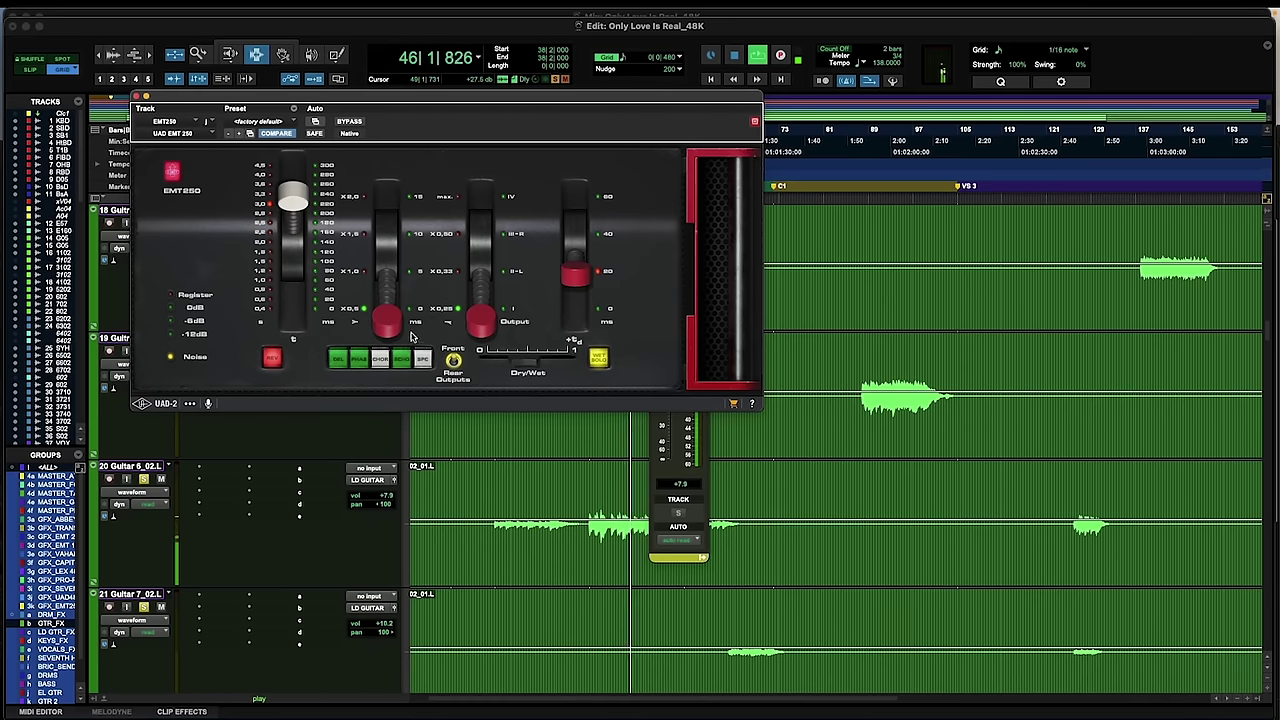
drag(389, 321, 392, 111)
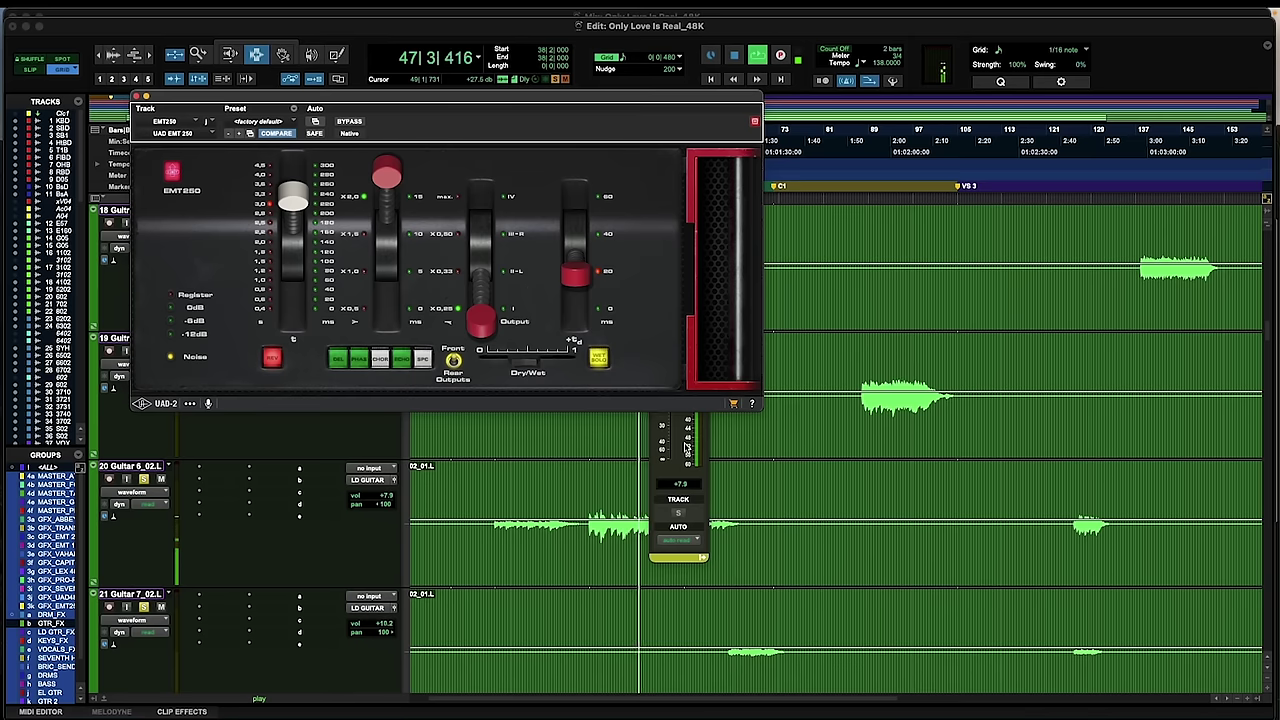
click(686, 447)
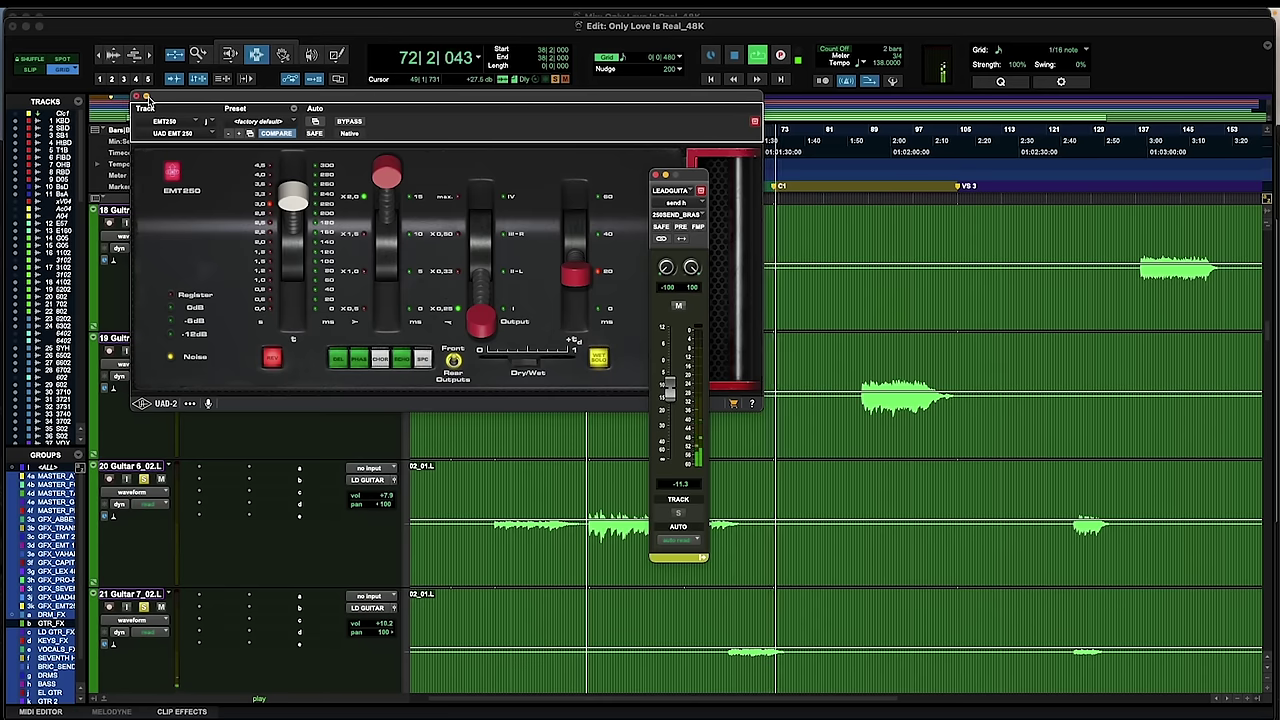
Back in the Mix window, set the BASS Pro-Q 3 mid boost to +3.20 dB at 1137.5 Hz and add a low bell around 66 Hz
key(super+equal)
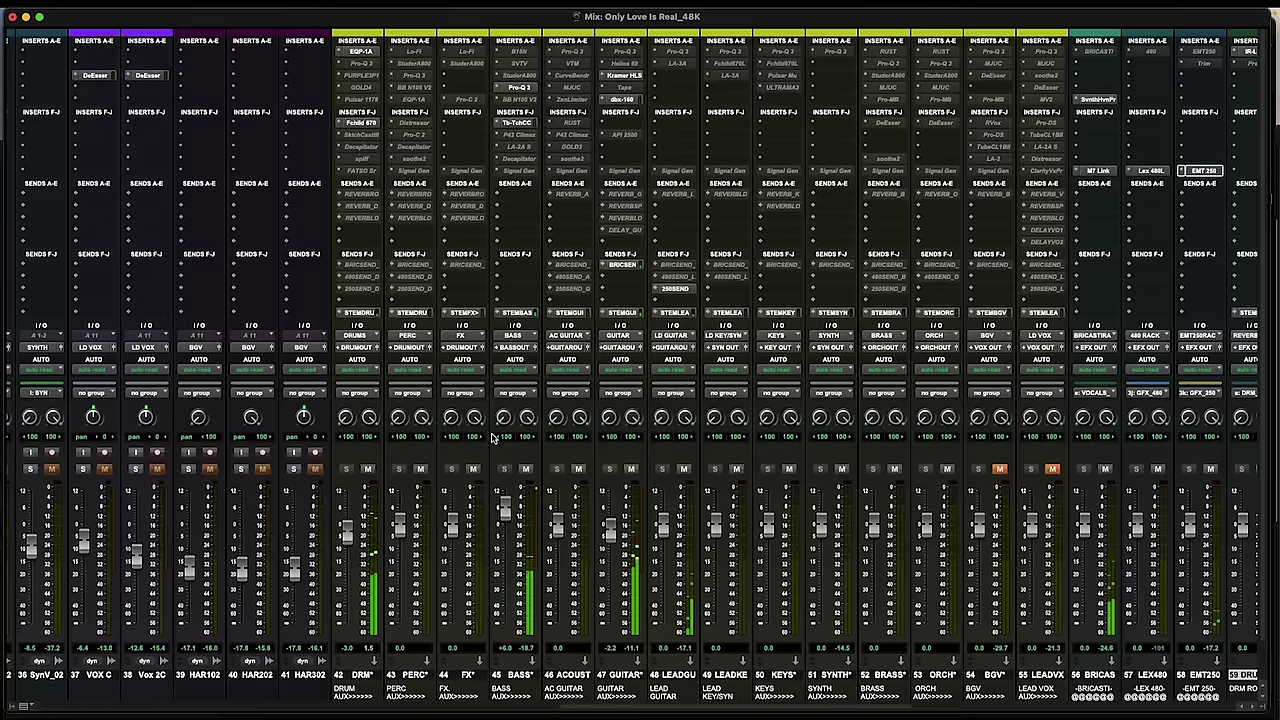
click(522, 88)
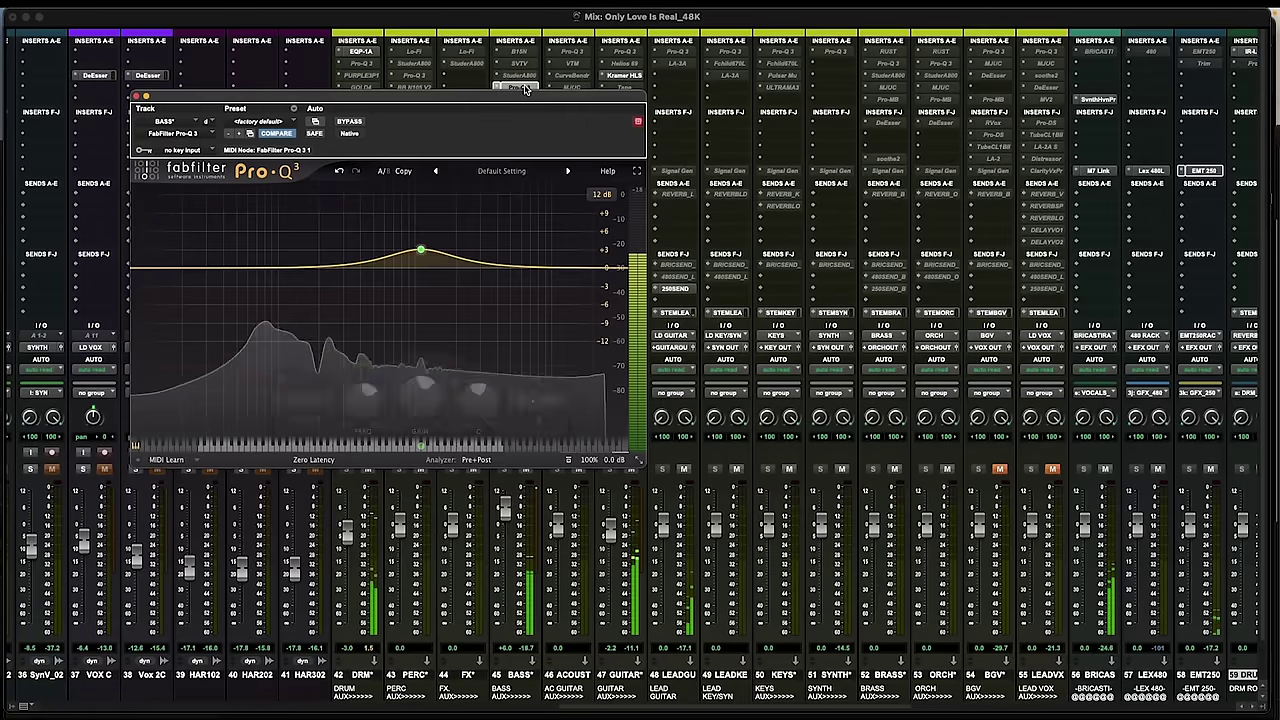
drag(421, 249, 422, 250)
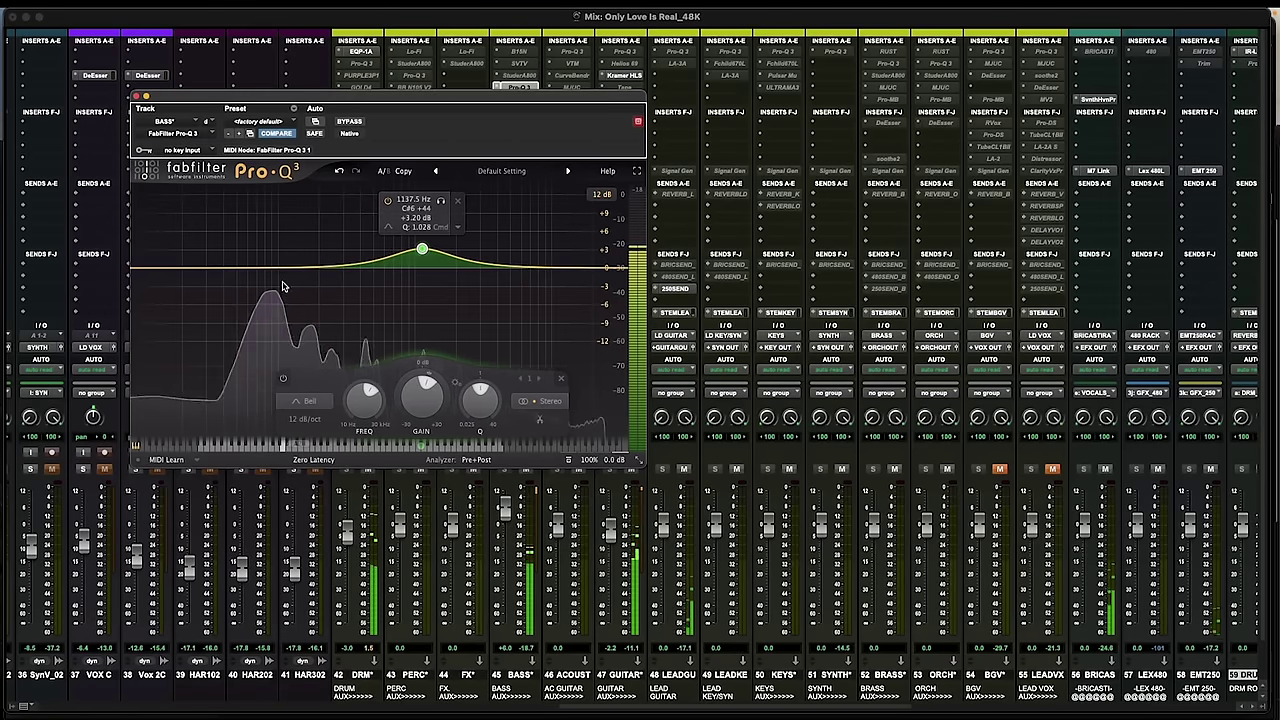
drag(266, 269, 252, 278)
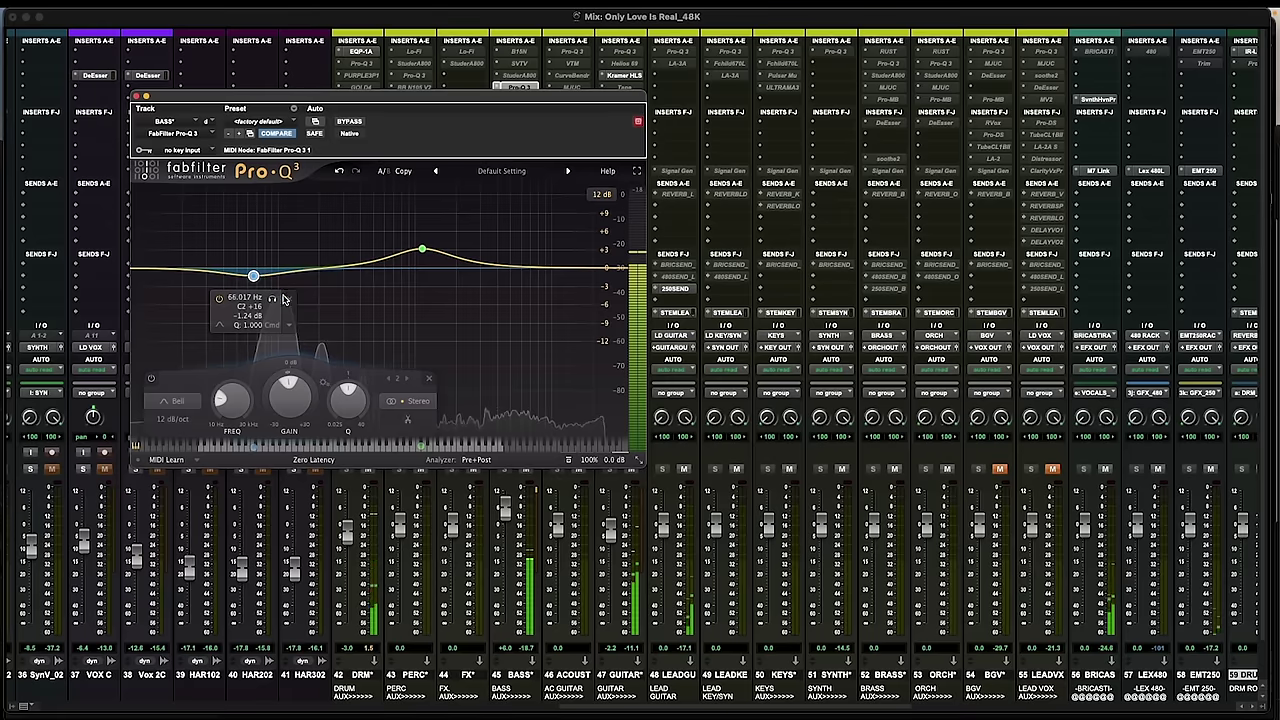
click(289, 327)
click(312, 361)
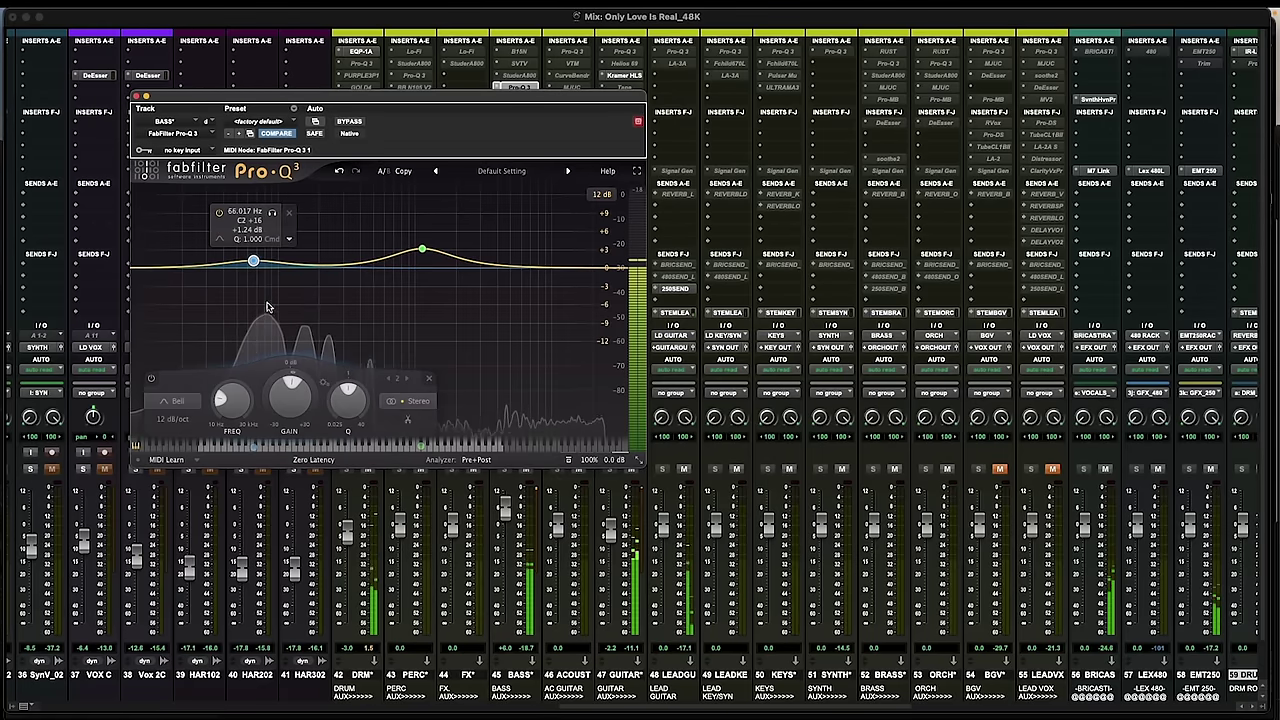
Make the bass Pro-Q 3's low bell a dynamic cut at 66.3 Hz with -0.60 dB gain and close the equalizer
drag(251, 268, 257, 274)
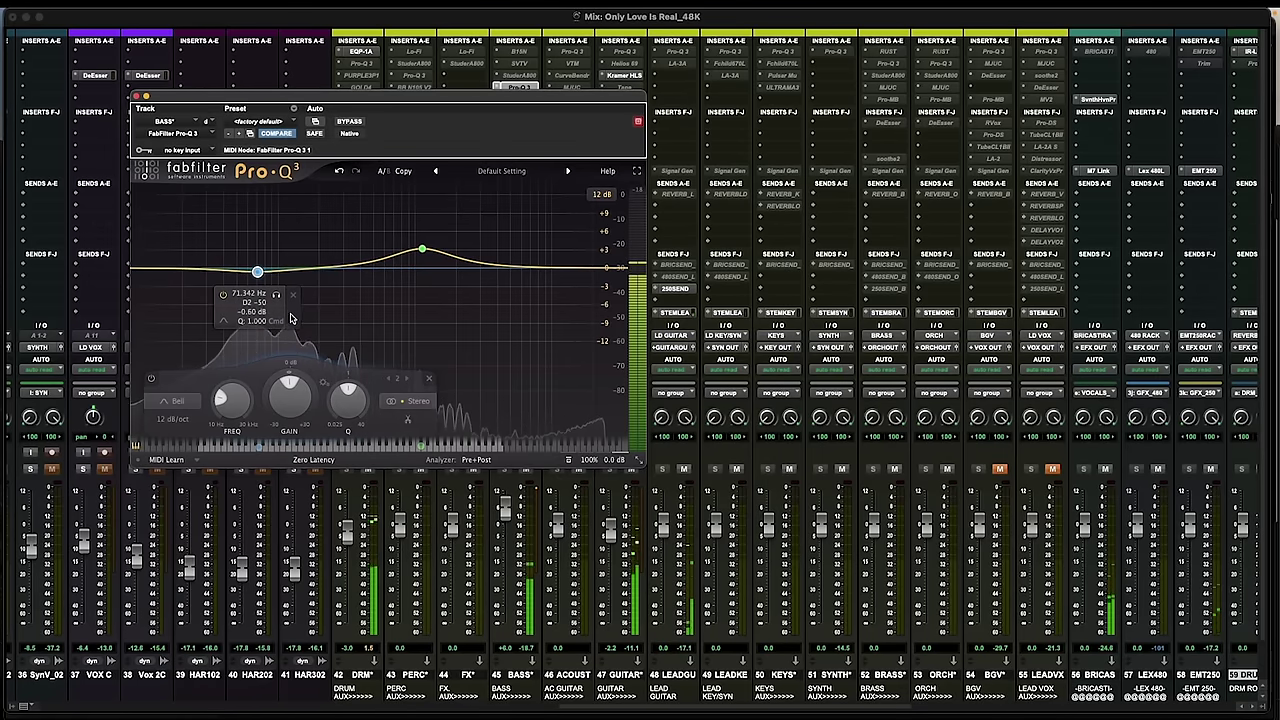
click(292, 321)
click(326, 368)
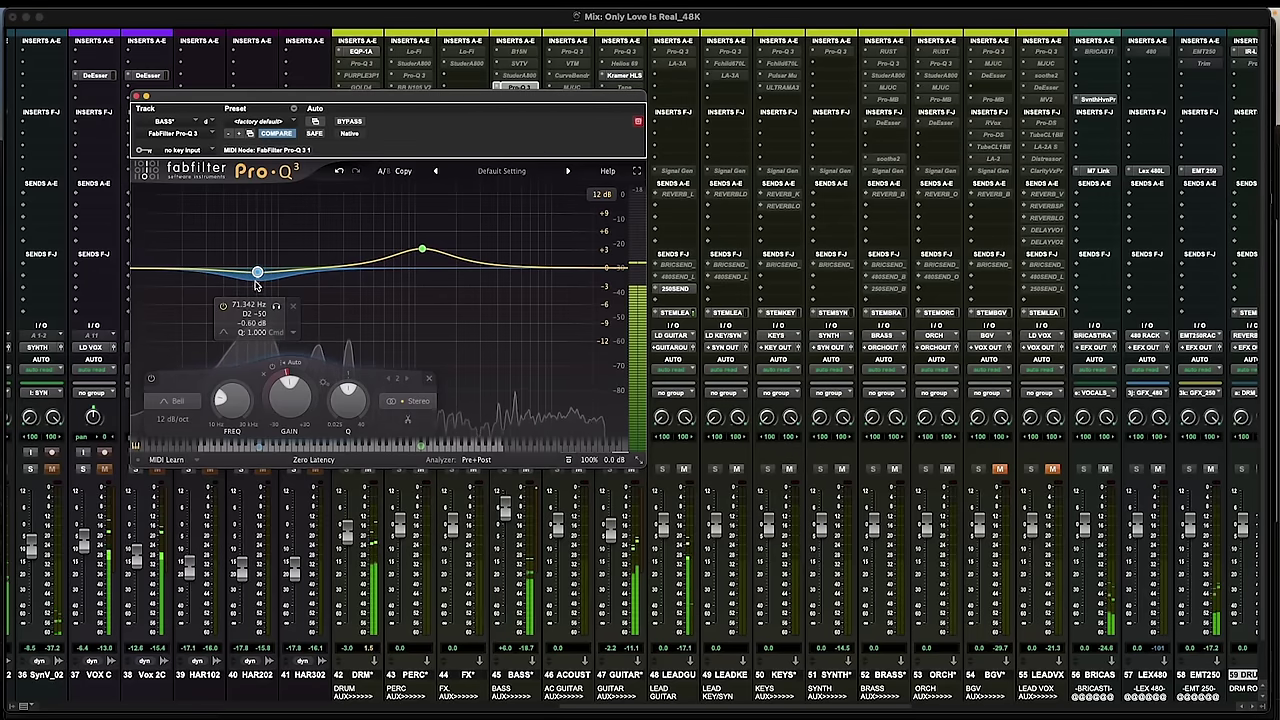
drag(257, 274, 254, 277)
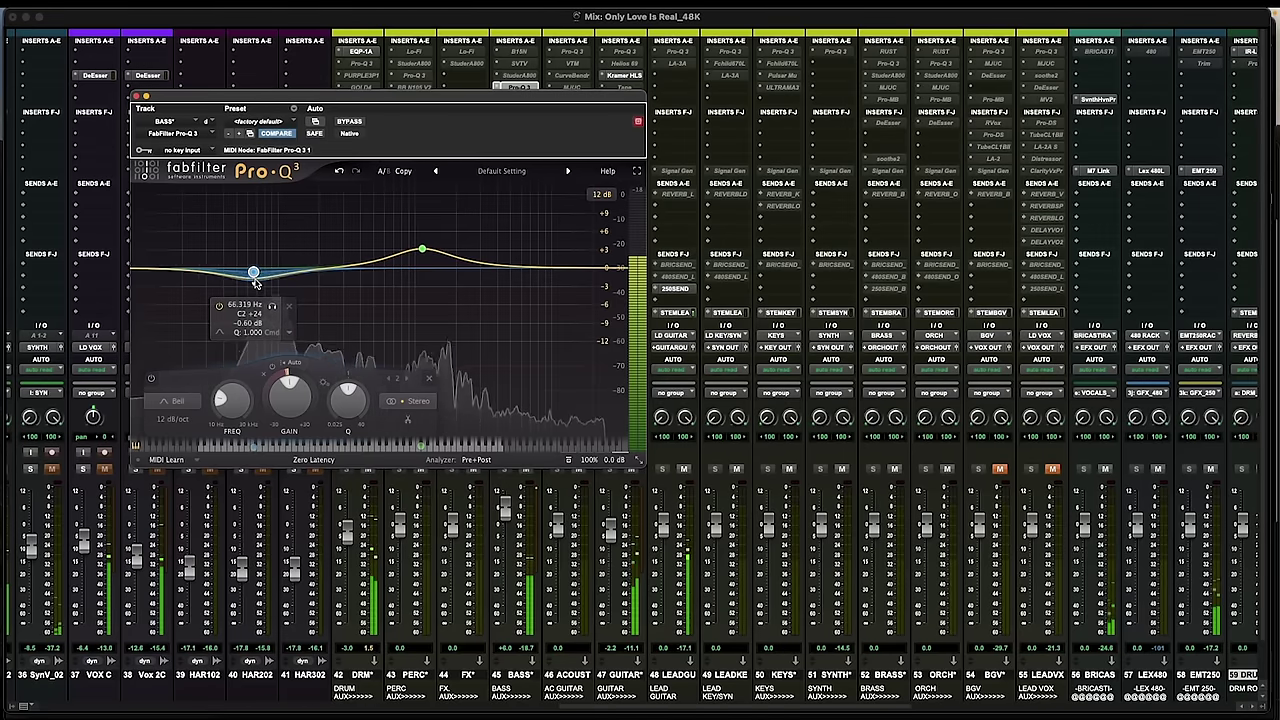
click(135, 96)
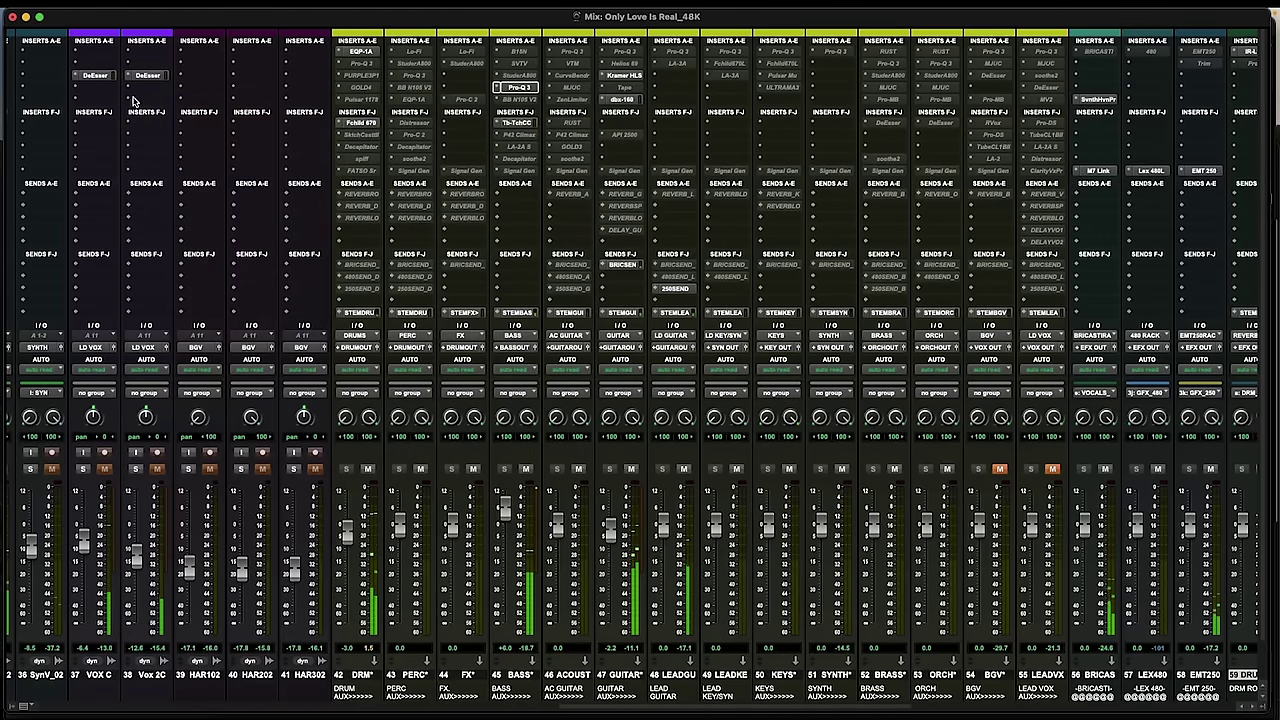